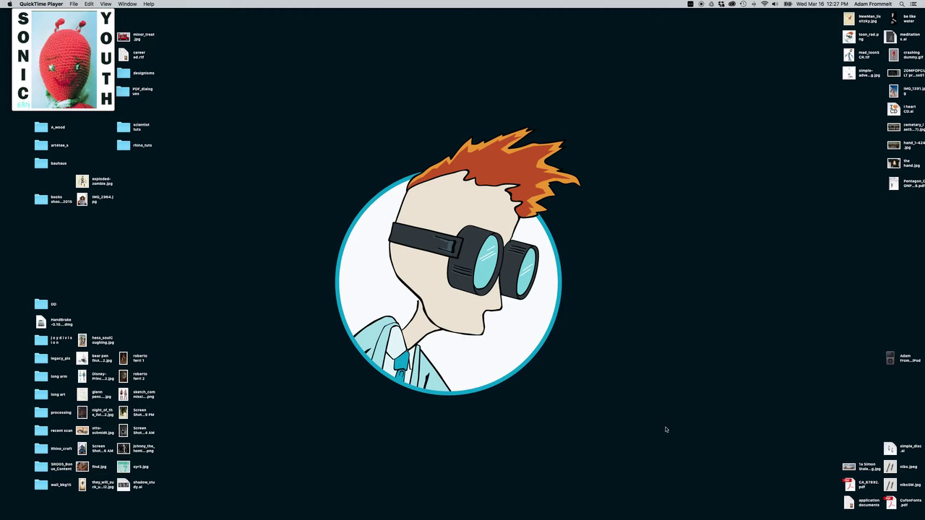
# Step: Switch to Adobe InDesign and go to page 5 of the open blurb demo document
pyautogui.moveTo(481, 519)
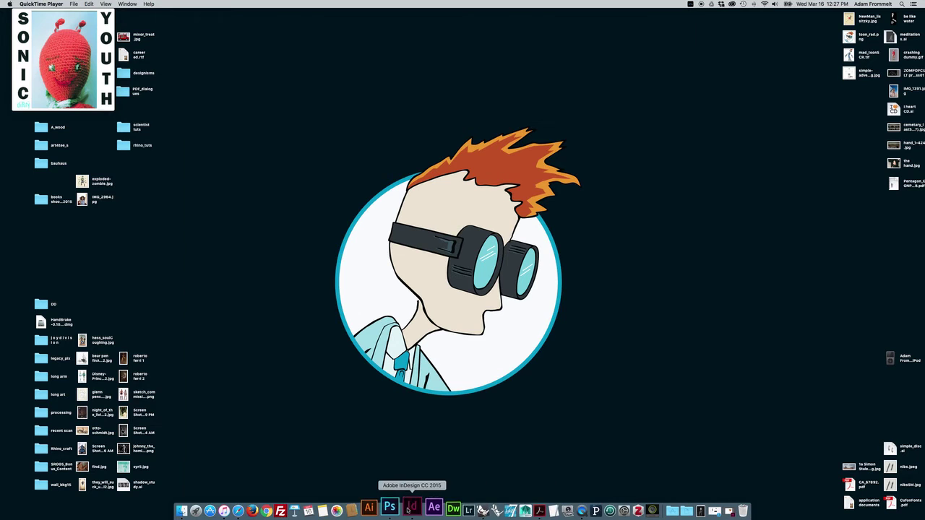
pyautogui.click(423, 509)
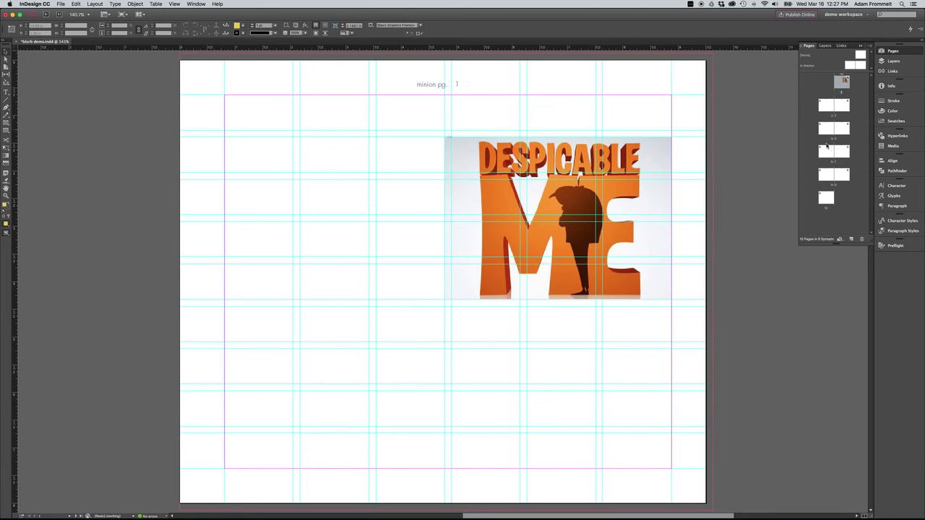
pyautogui.click(902, 51)
pyautogui.click(902, 52)
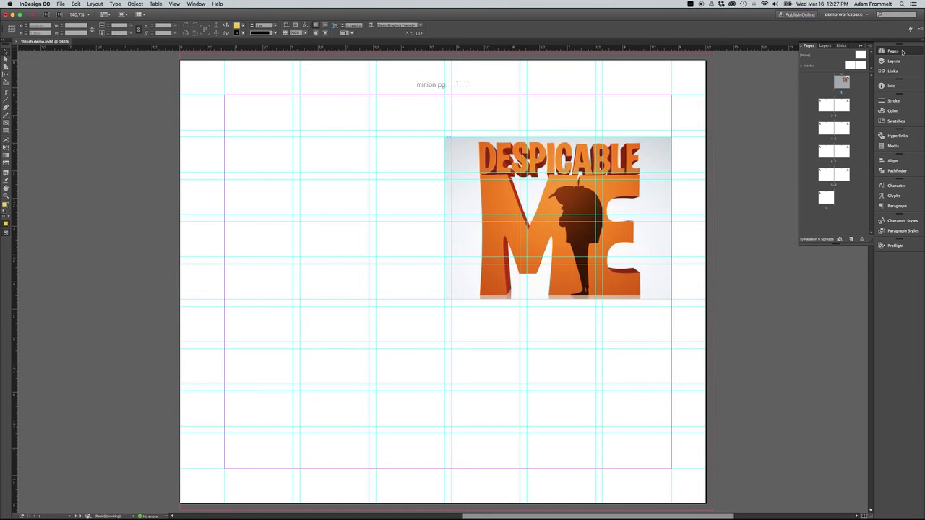
pyautogui.doubleClick(843, 130)
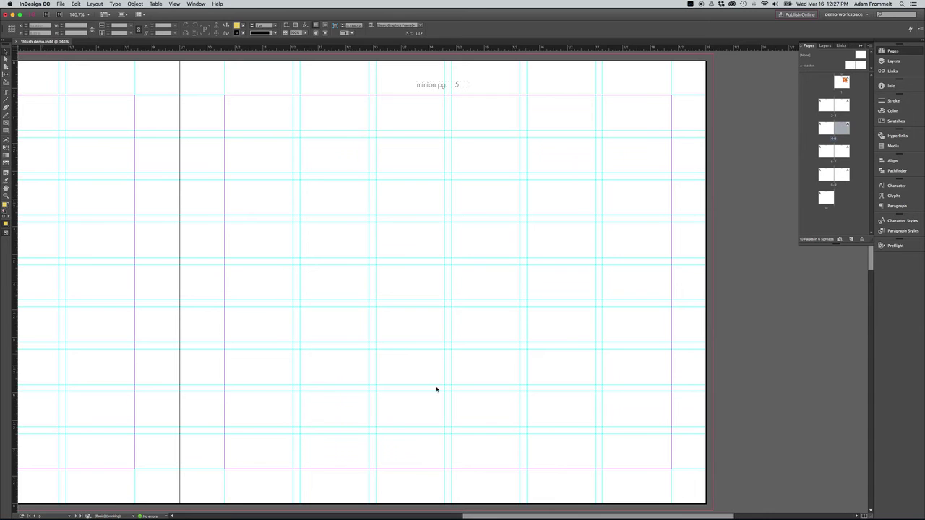
pyautogui.click(44, 515)
pyautogui.write('5')
# Step: Place min_concept_002.jpg with default import options on page 5, filling grid rows two to five from the third column's inner edge
pyautogui.click(62, 4)
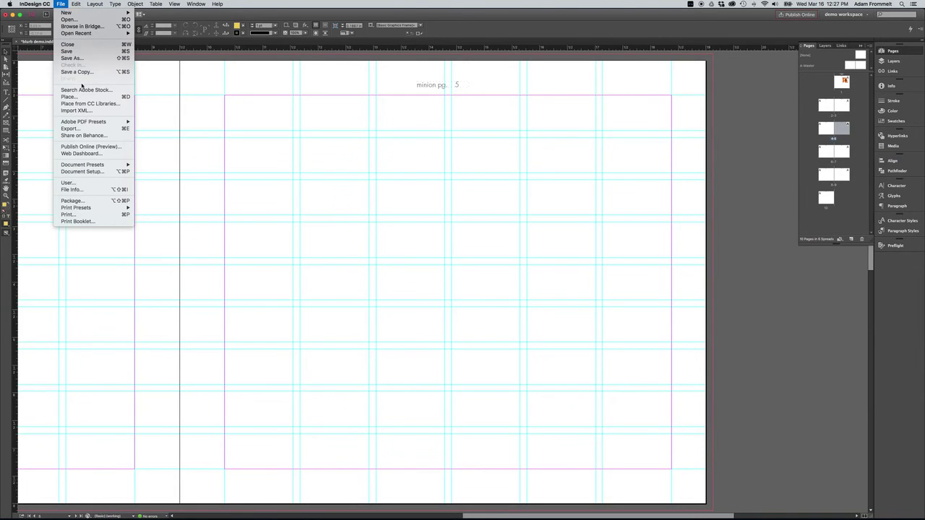
pyautogui.click(89, 98)
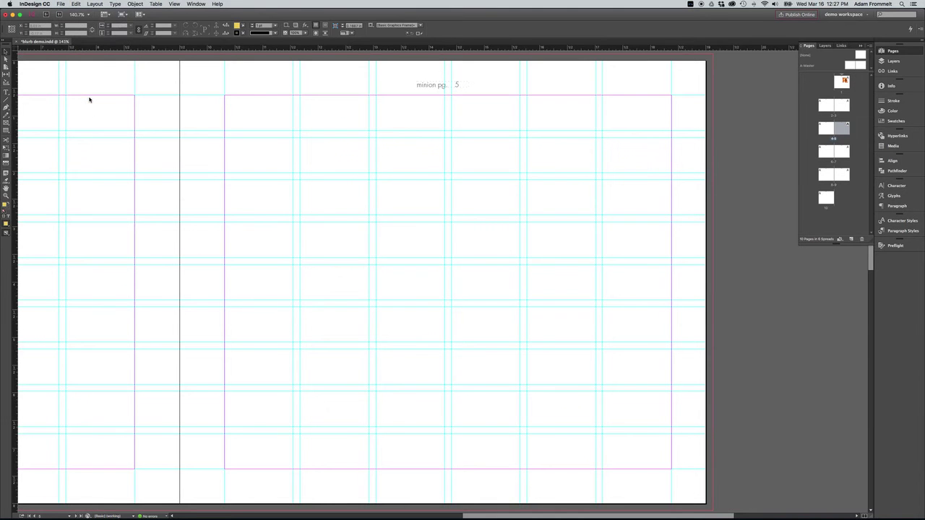
pyautogui.moveTo(496, 96); pyautogui.dragTo(500, 157)
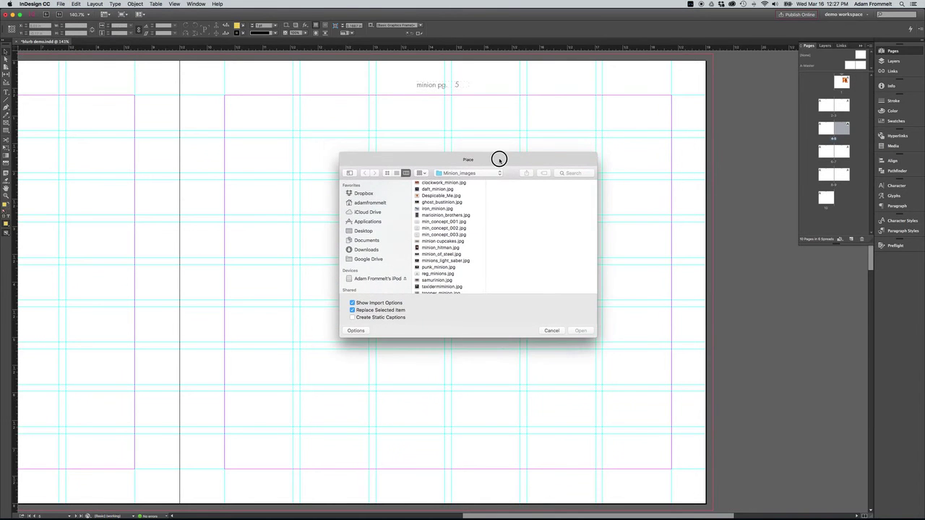
pyautogui.click(444, 229)
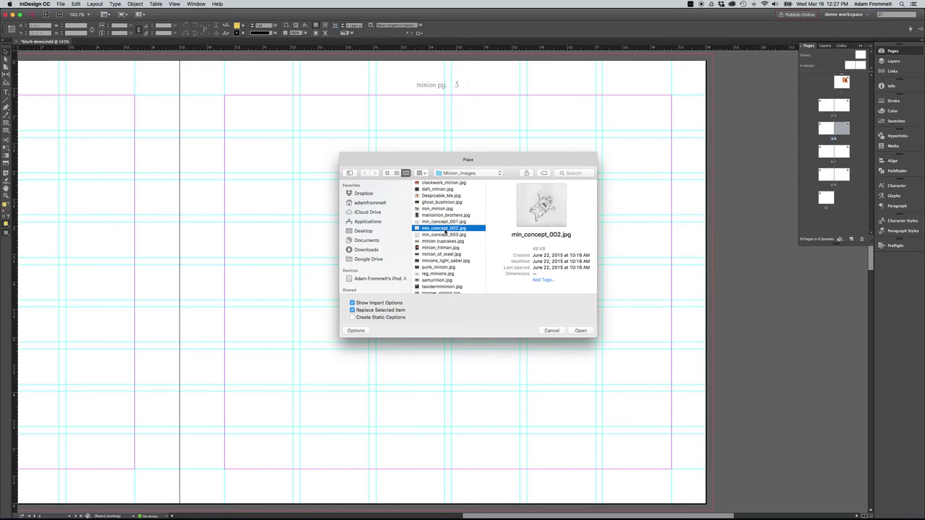
pyautogui.press('space')
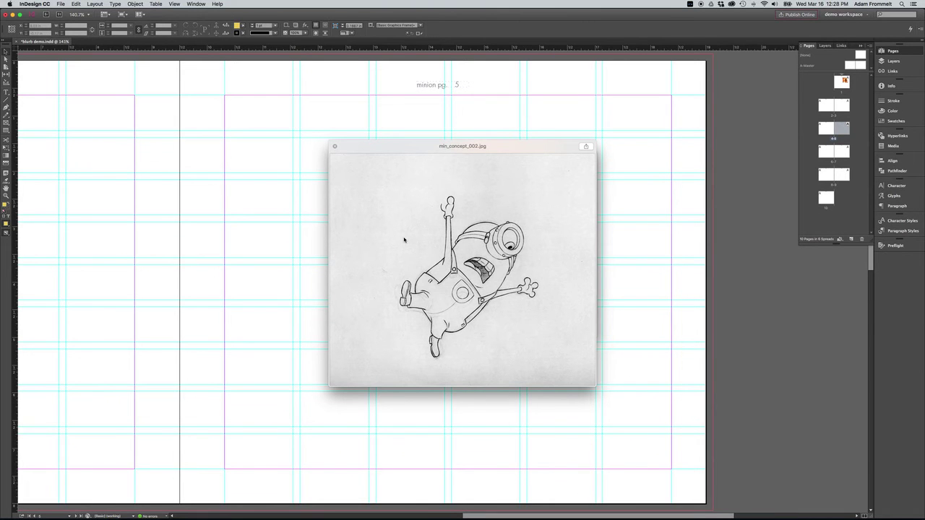
pyautogui.press('space')
pyautogui.click(575, 331)
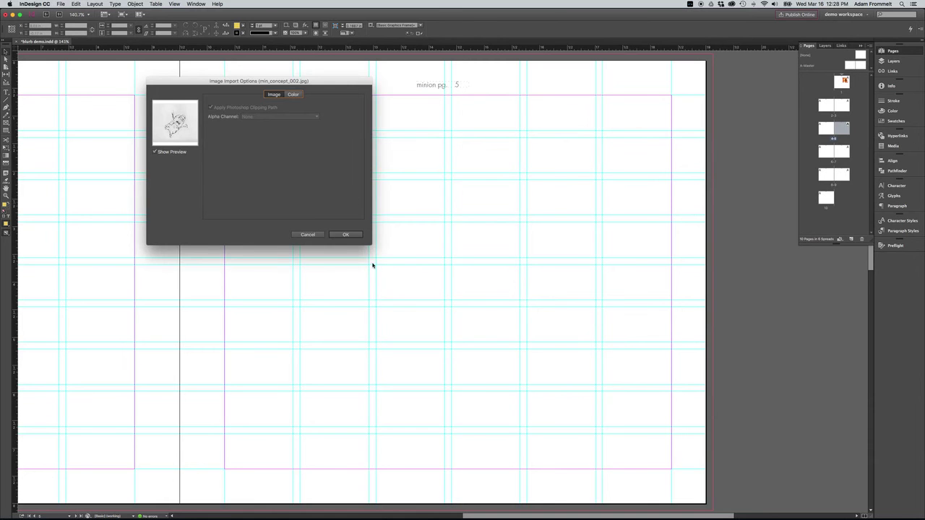
pyautogui.click(357, 236)
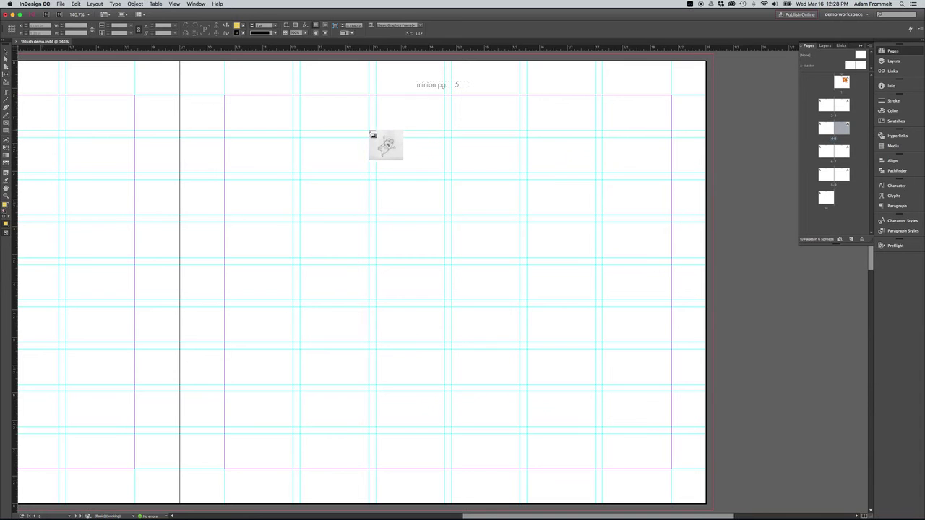
pyautogui.moveTo(376, 137); pyautogui.dragTo(561, 300)
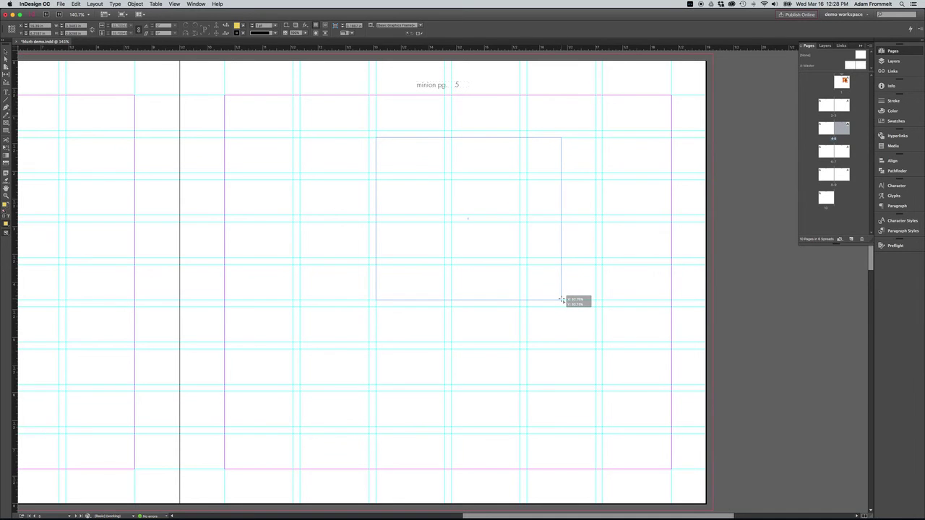
pyautogui.moveTo(562, 300); pyautogui.dragTo(561, 301)
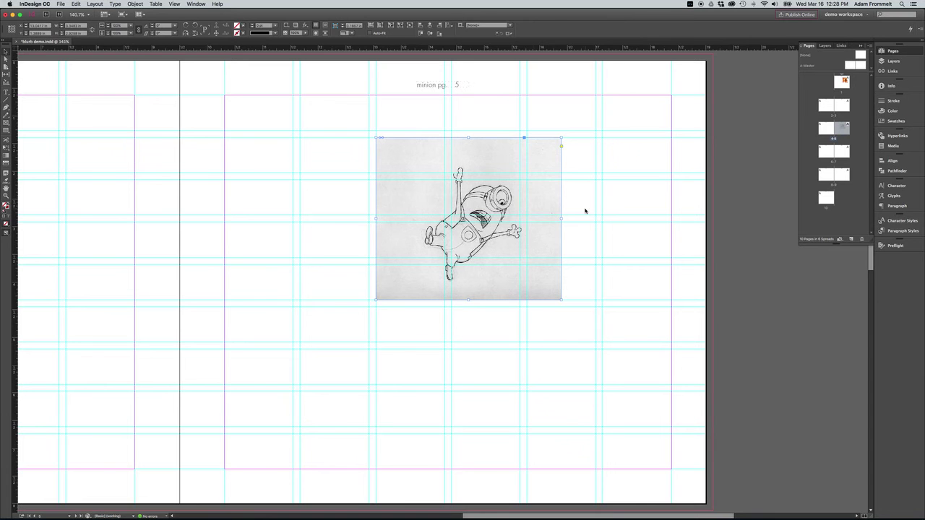
# Step: Show the document's image links and duplicate the placed minion sketch directly below the original, one gutter apart
pyautogui.click(890, 70)
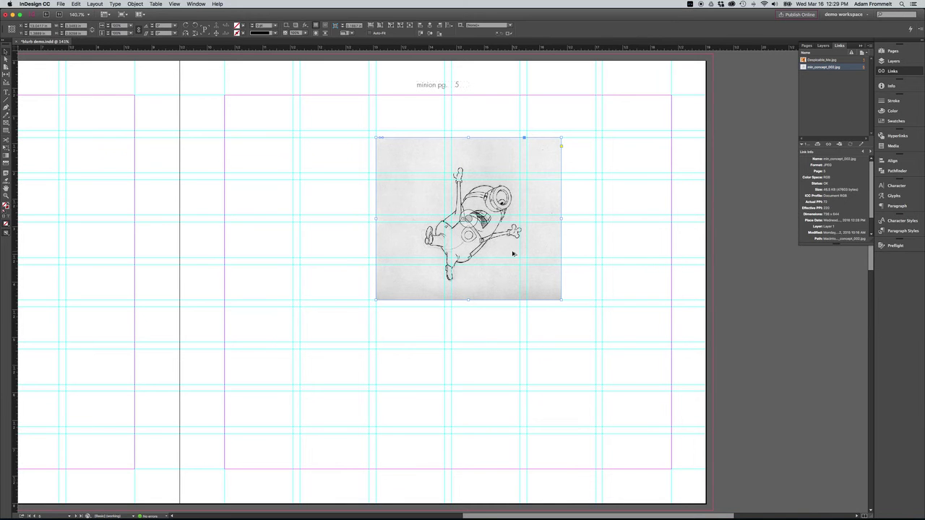
pyautogui.moveTo(513, 255); pyautogui.dragTo(511, 425)
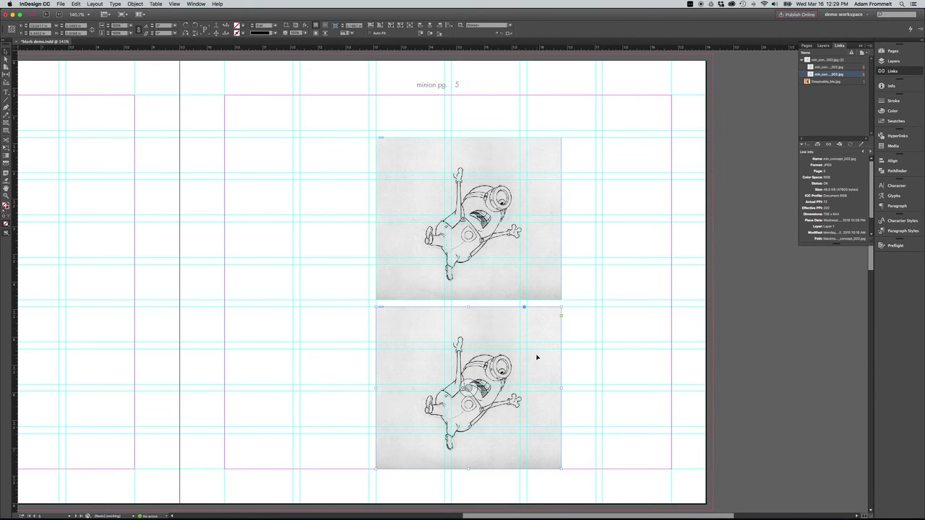
# Step: Relink the lower copy to min_concept_003.jpg from the Minion_images folder, keeping the default import options
pyautogui.click(529, 379)
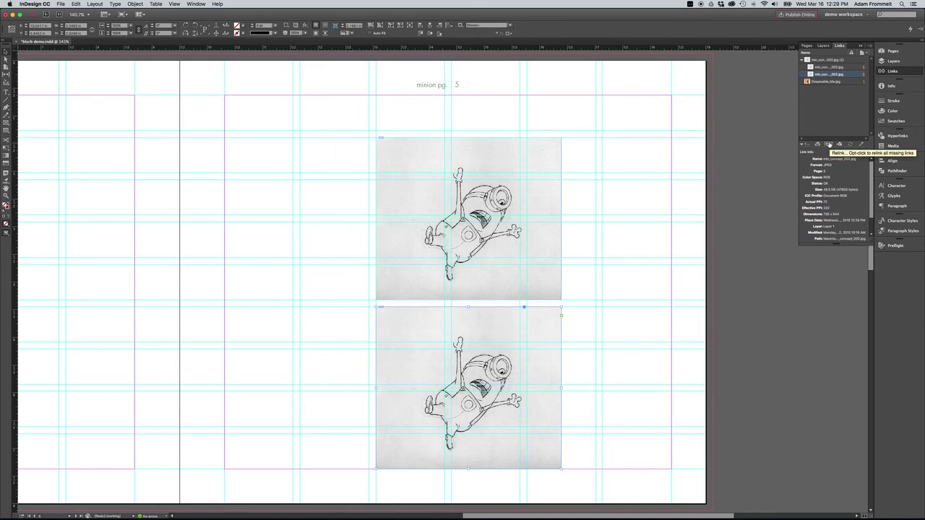
pyautogui.click(829, 146)
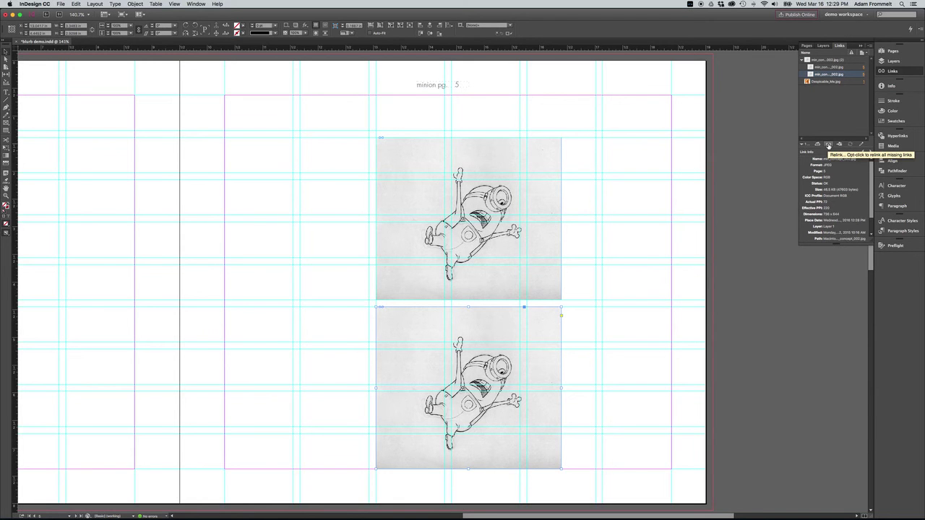
pyautogui.click(829, 146)
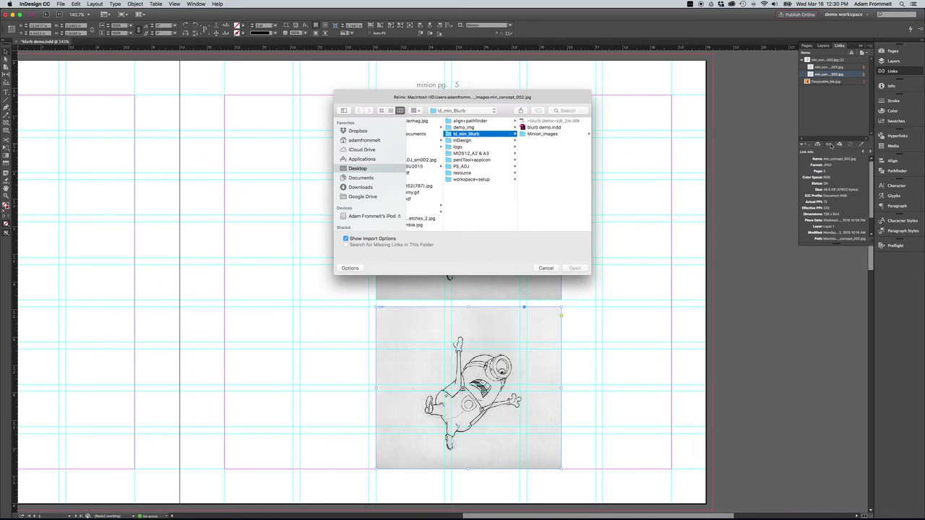
pyautogui.click(548, 135)
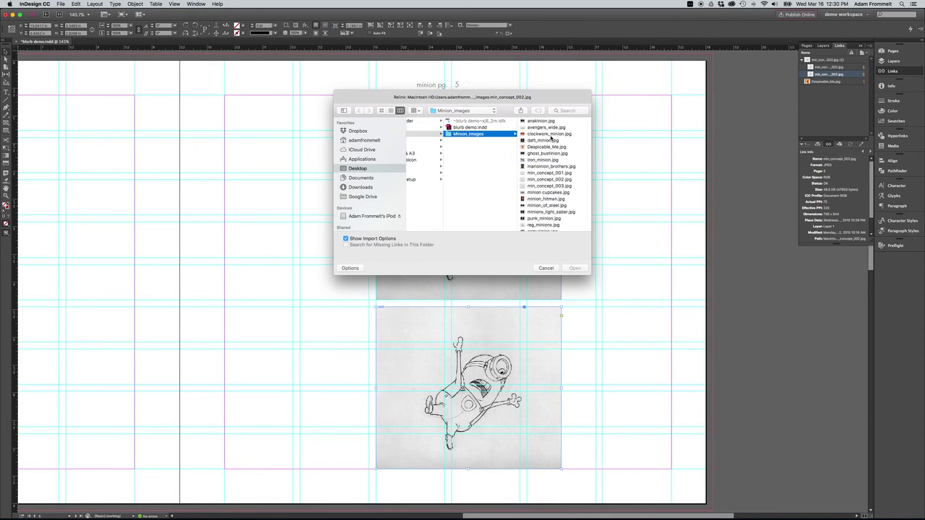
pyautogui.click(544, 185)
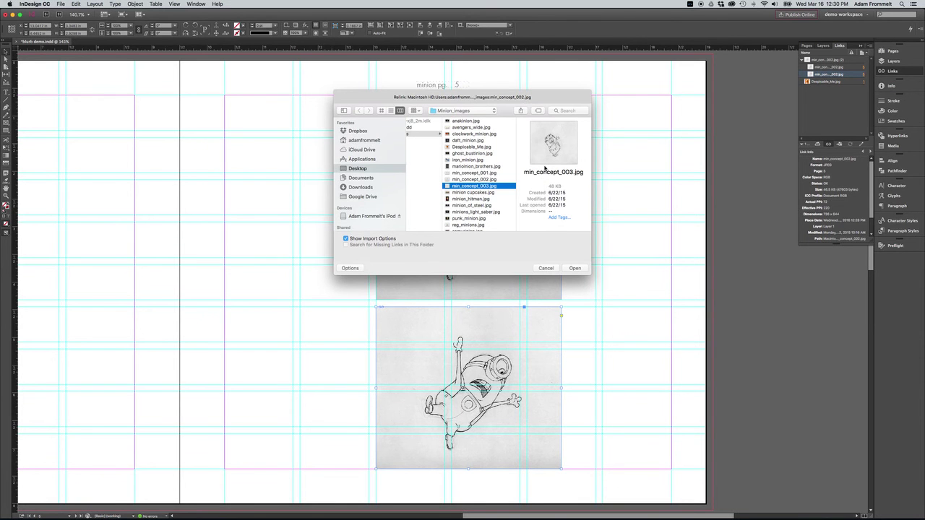
pyautogui.press('space')
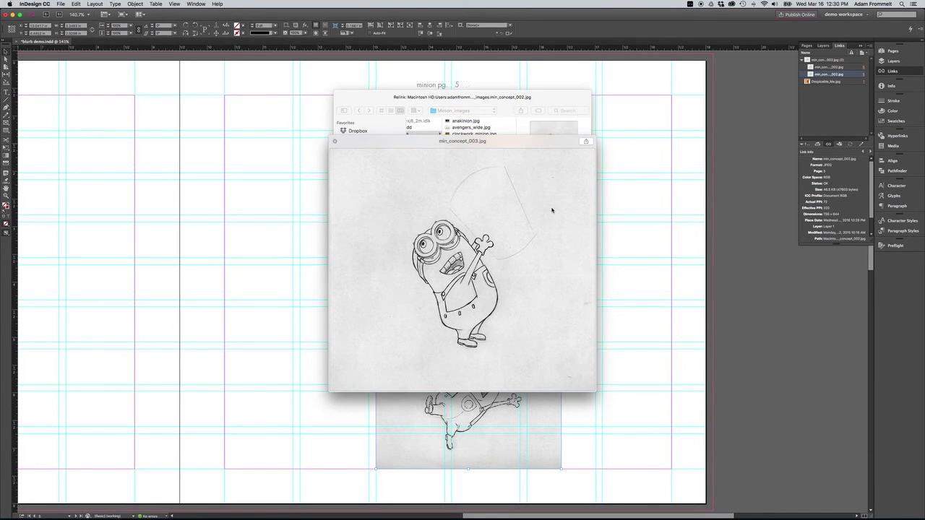
pyautogui.press('space')
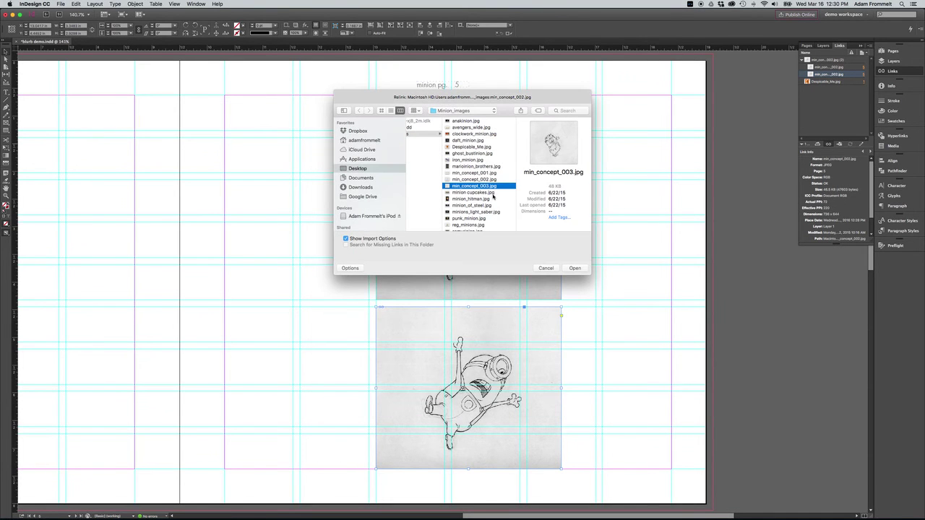
pyautogui.click(575, 270)
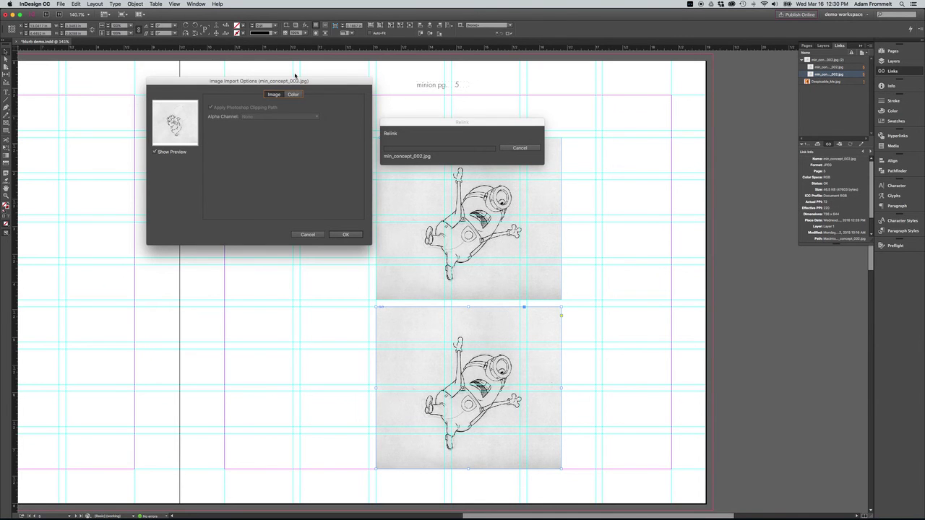
pyautogui.click(346, 234)
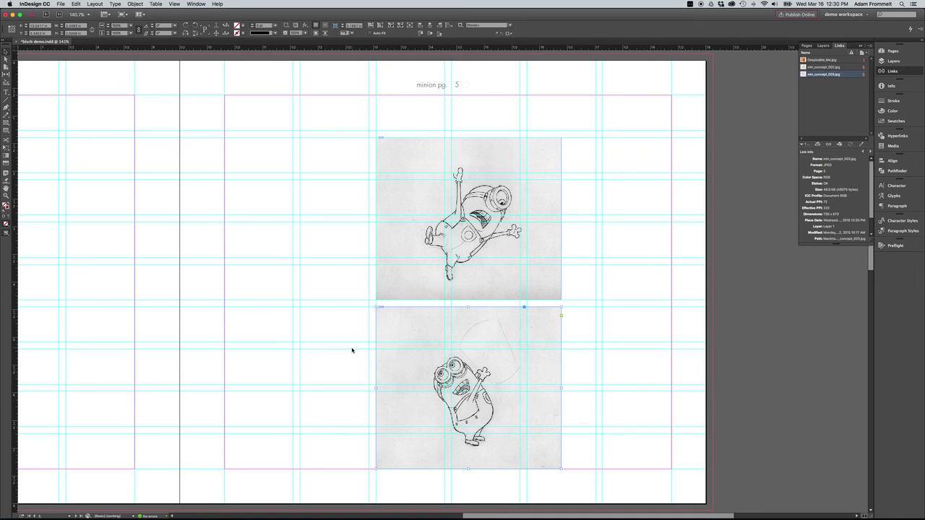
pyautogui.click(352, 350)
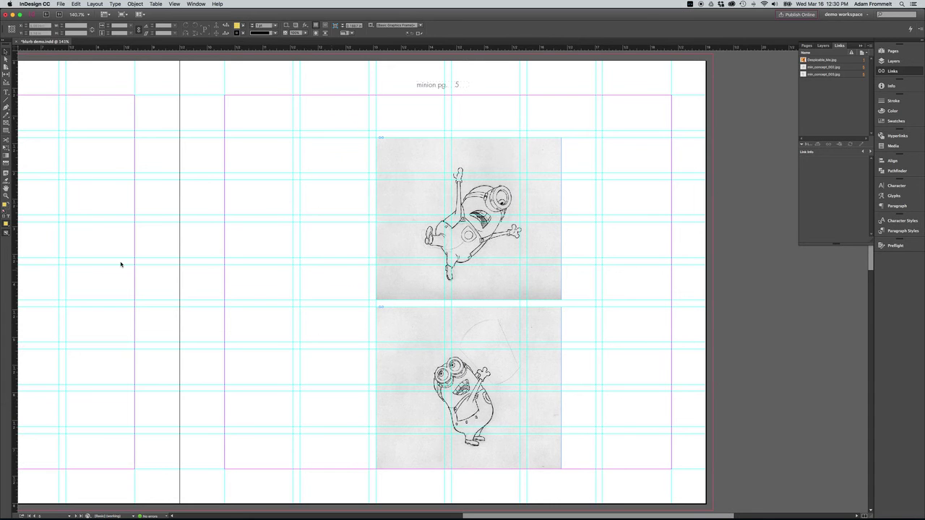
# Step: Switch to Preview screen mode and view the whole spread of pages 4 and 5 without guides
pyautogui.click(7, 235)
pyautogui.moveTo(6, 235); pyautogui.dragTo(33, 234)
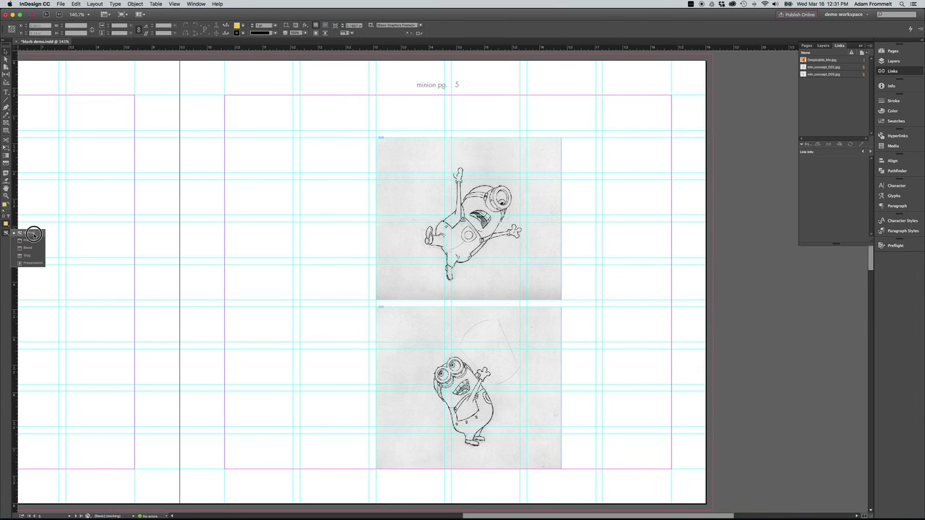
pyautogui.click(34, 239)
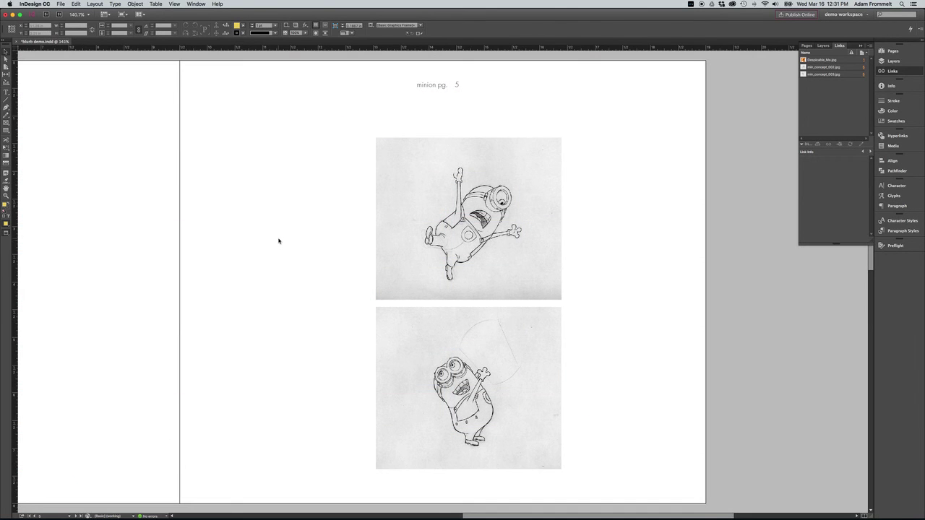
pyautogui.click(175, 4)
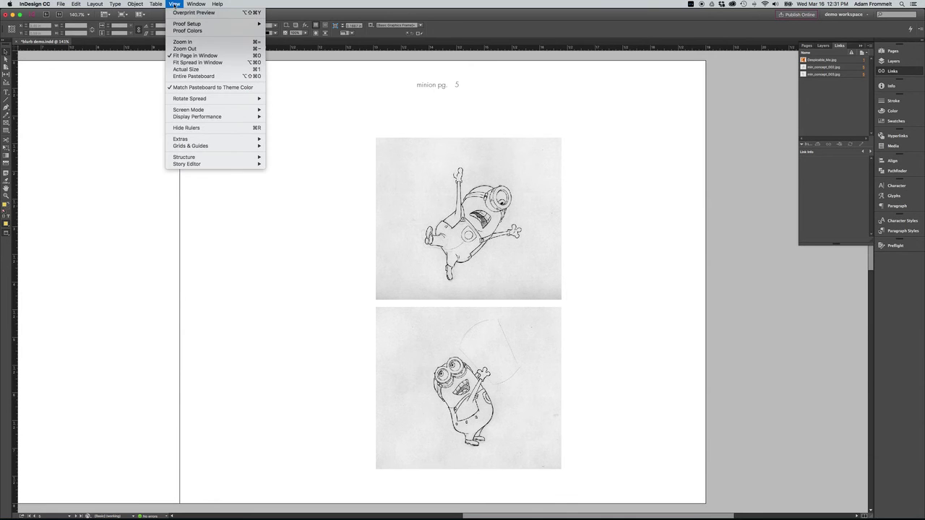
pyautogui.click(203, 64)
pyautogui.press('super+minus')
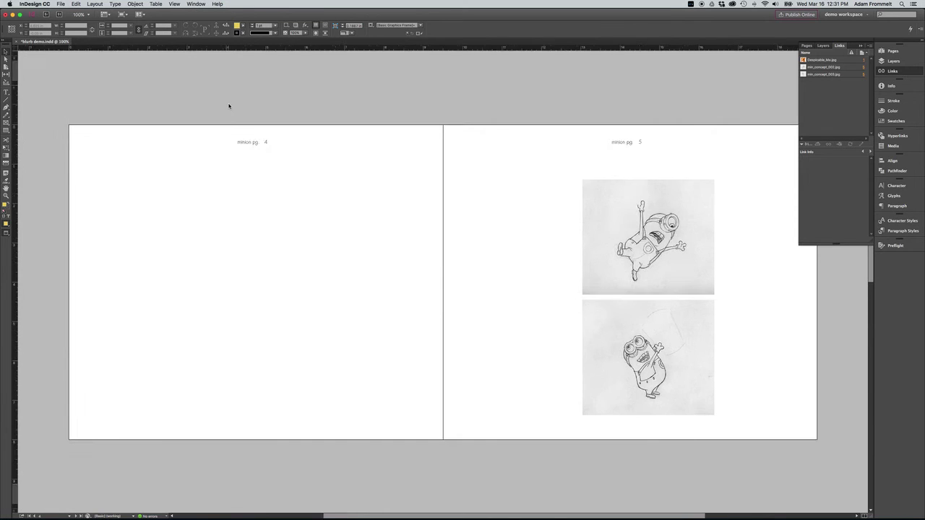
pyautogui.press('super+minus')
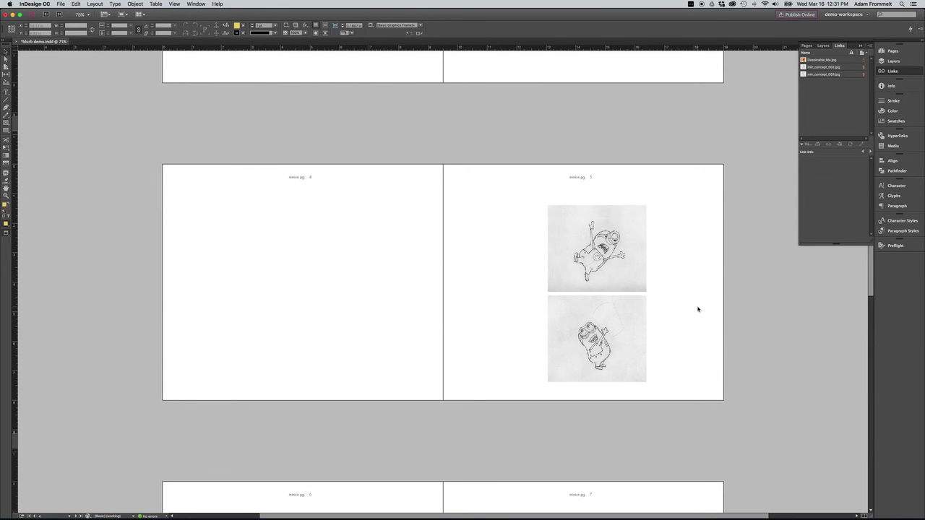
# Step: Return to Normal screen mode with guides and fit the spread of pages 4 and 5 in the window
pyautogui.press('w')
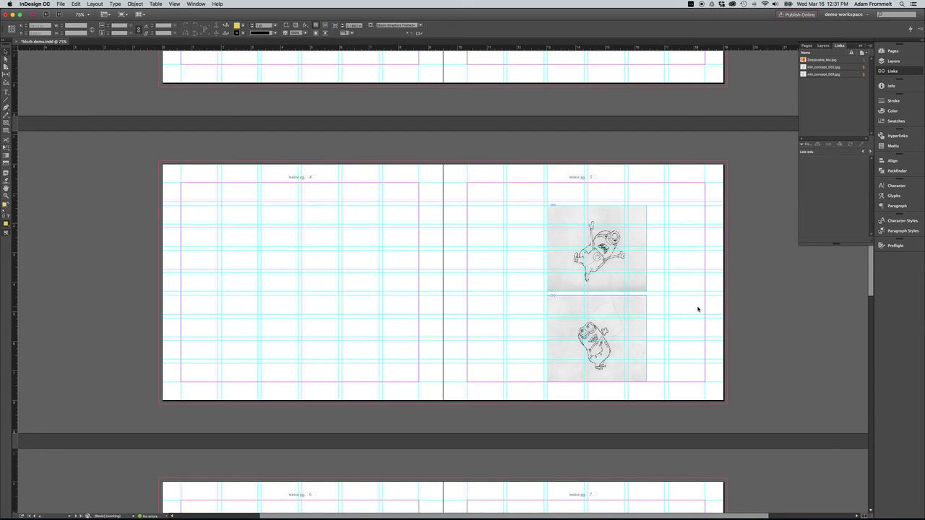
pyautogui.press('super+alt+0')
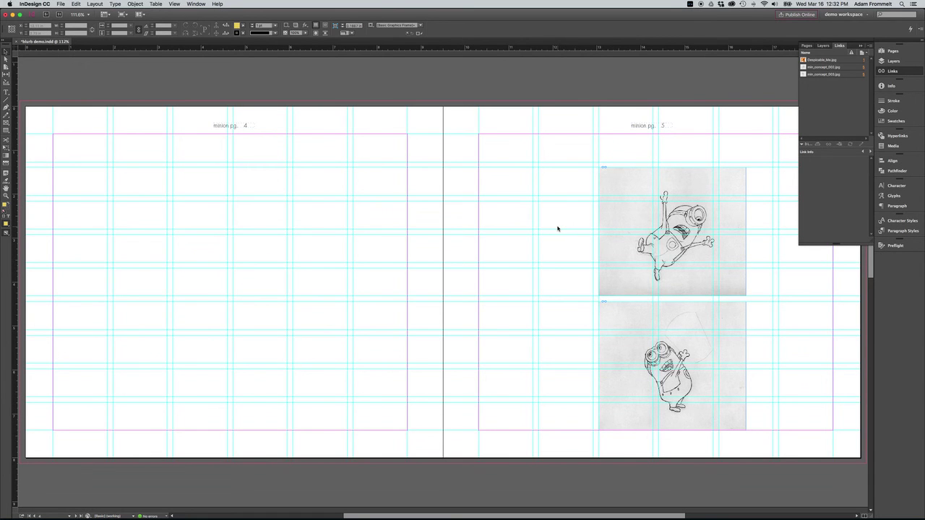
pyautogui.hscroll(1, 557, 229)
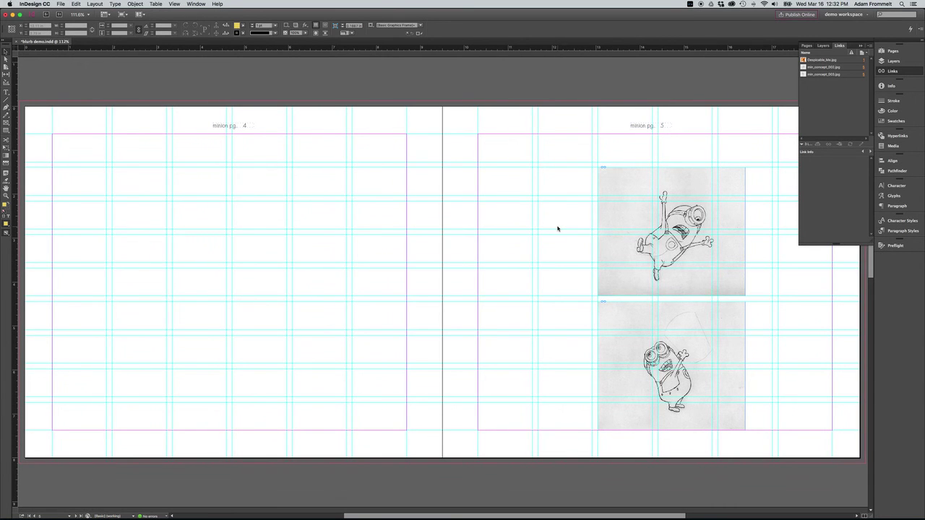
# Step: Open the lower minion sketch on page 5 for editing in Adobe Photoshop CC 2015 and enlarge its window to fill the screen
pyautogui.click(646, 359)
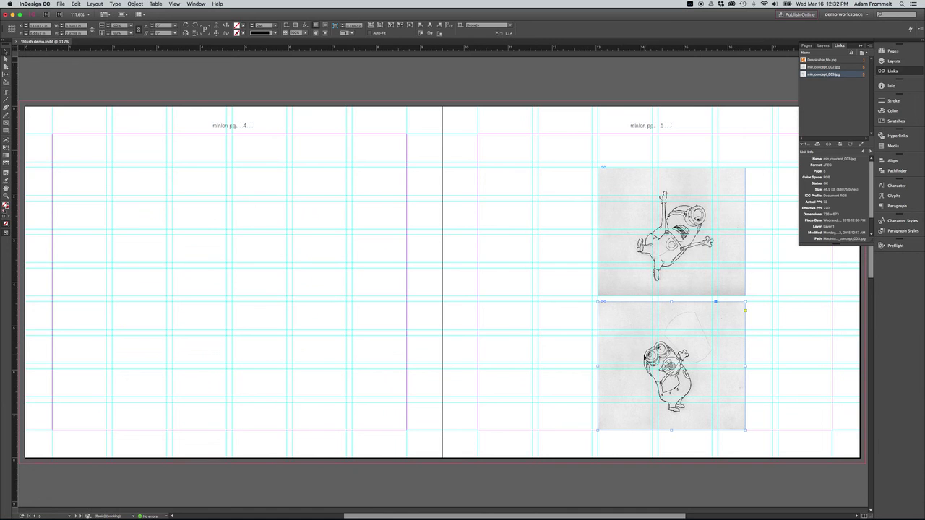
pyautogui.rightClick(618, 325)
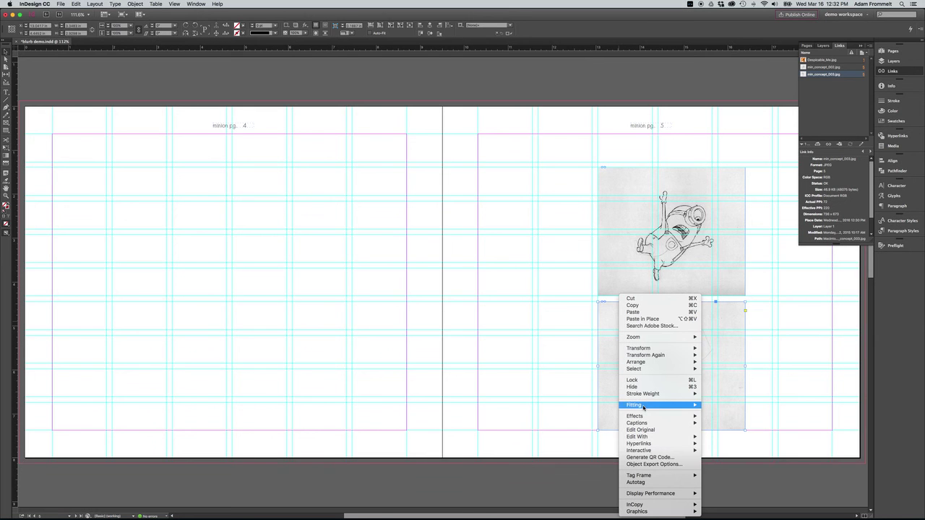
pyautogui.moveTo(644, 407)
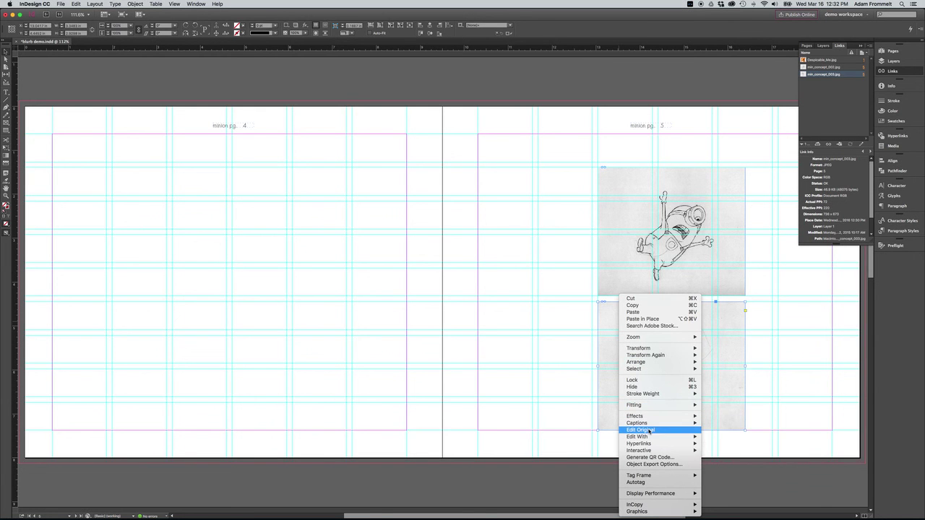
pyautogui.moveTo(655, 441)
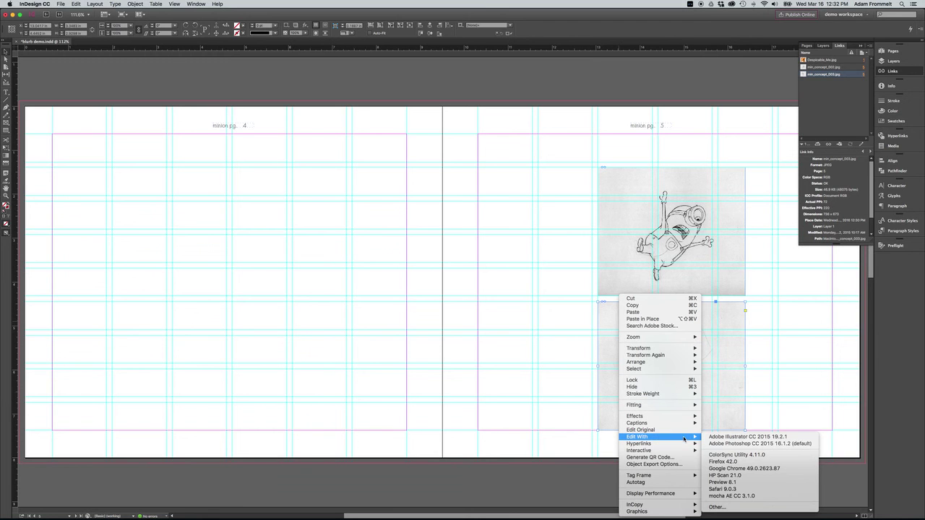
pyautogui.click(733, 444)
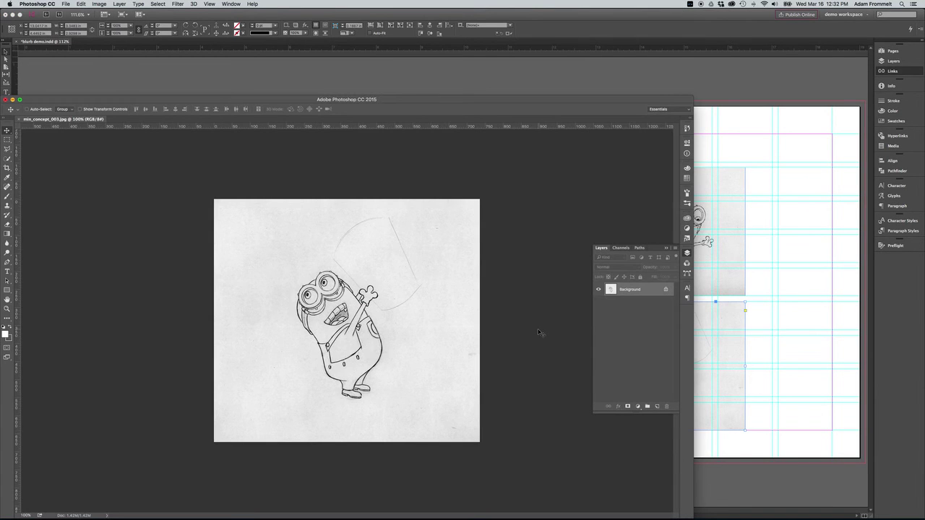
pyautogui.click(20, 100)
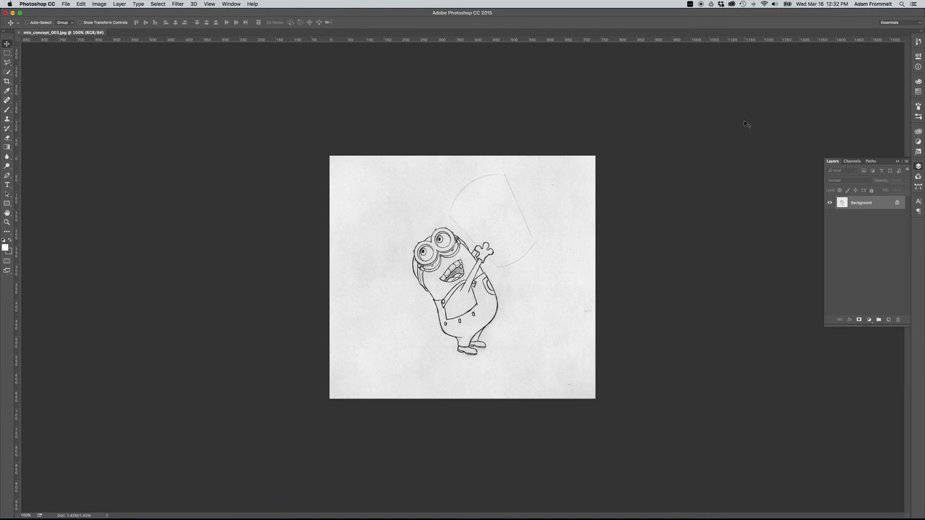
# Step: Add a Levels adjustment layer to min_concept_003.jpg
pyautogui.click(918, 142)
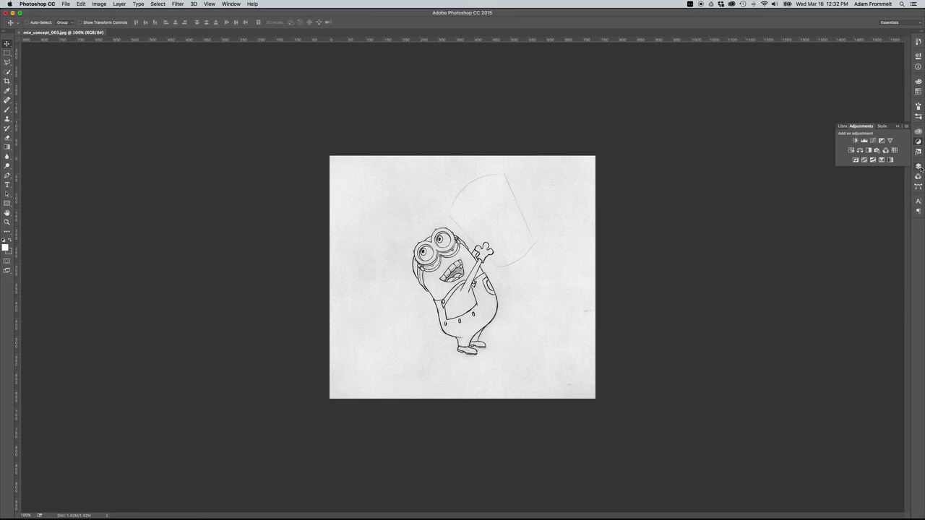
pyautogui.click(918, 167)
pyautogui.click(918, 142)
pyautogui.click(239, 5)
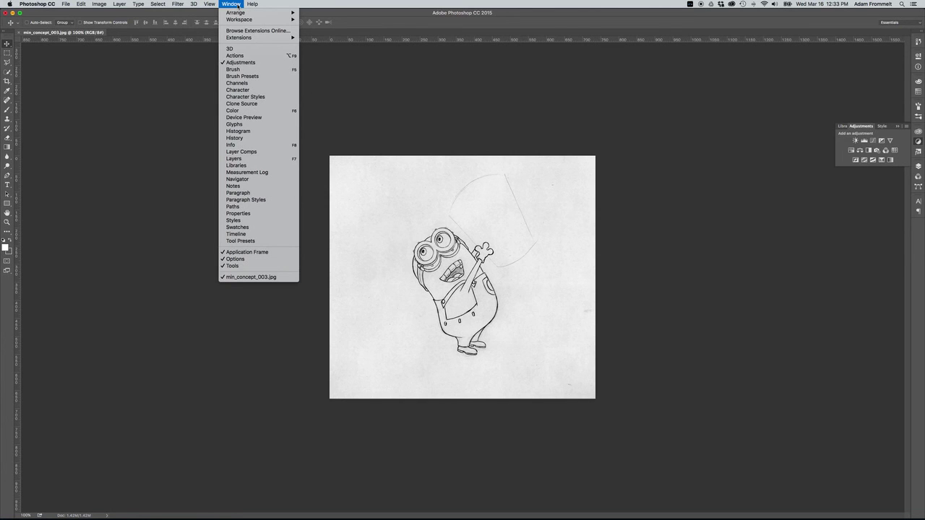
pyautogui.click(254, 63)
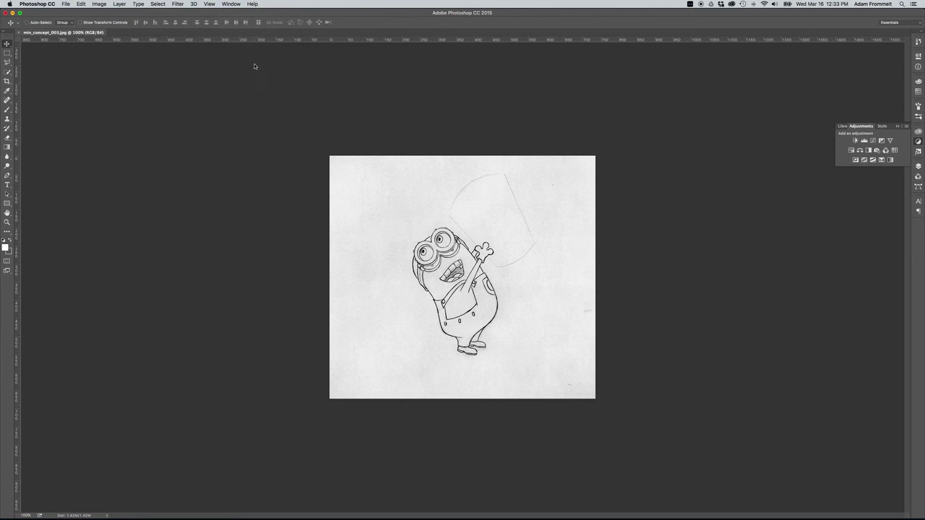
pyautogui.click(918, 142)
pyautogui.click(865, 141)
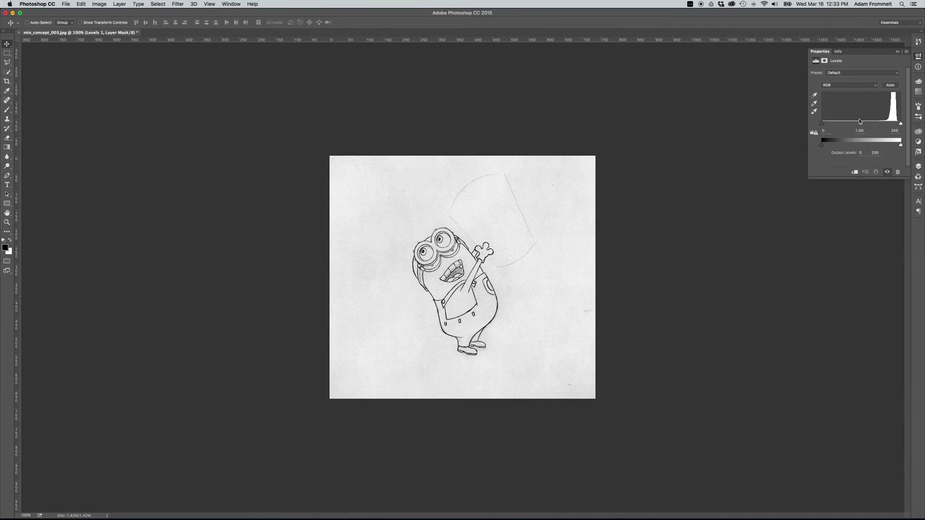
# Step: Whiten the grey paper in the Levels adjustment by setting the black input level to 24 and the white input level to 219
pyautogui.click(822, 124)
pyautogui.moveTo(822, 124); pyautogui.dragTo(829, 124)
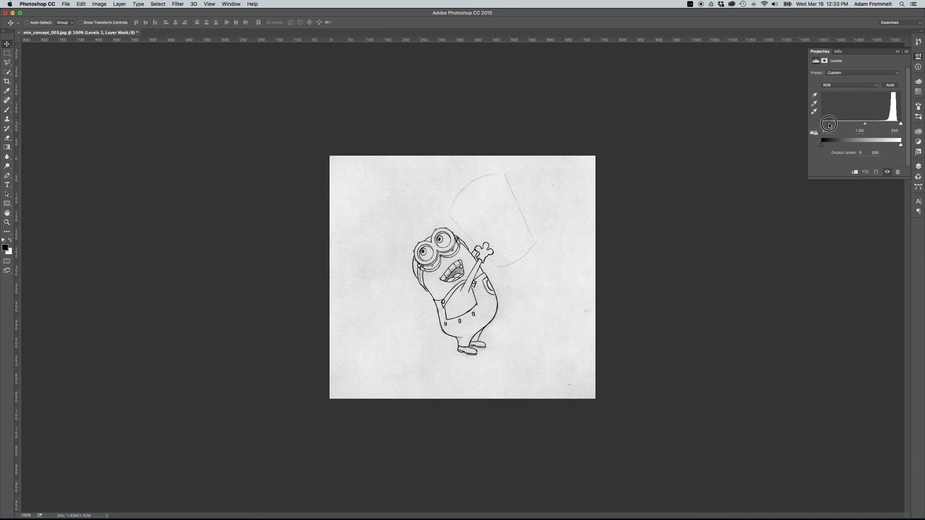
pyautogui.moveTo(829, 124); pyautogui.dragTo(829, 125)
pyautogui.moveTo(901, 124); pyautogui.dragTo(890, 124)
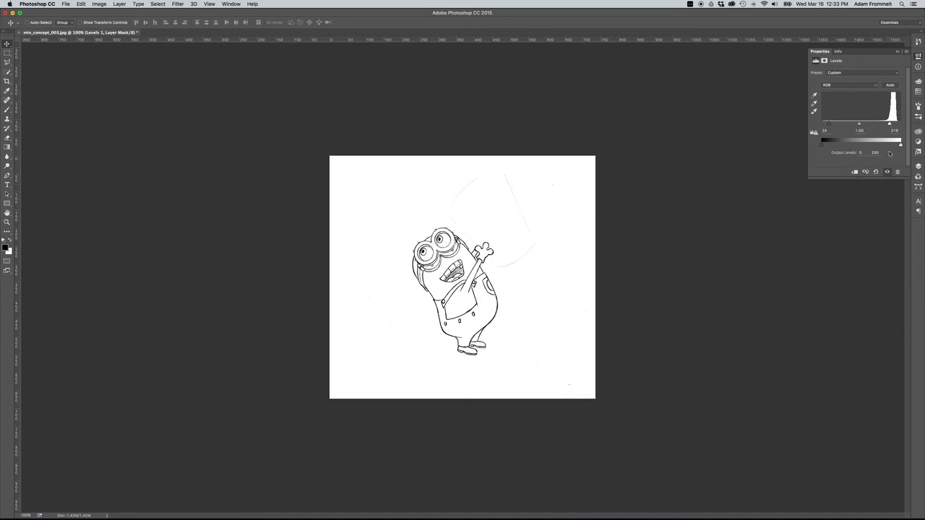
# Step: Flatten the image and save it over the original JPEG at quality 12 (Maximum) in Progressive format
pyautogui.click(919, 167)
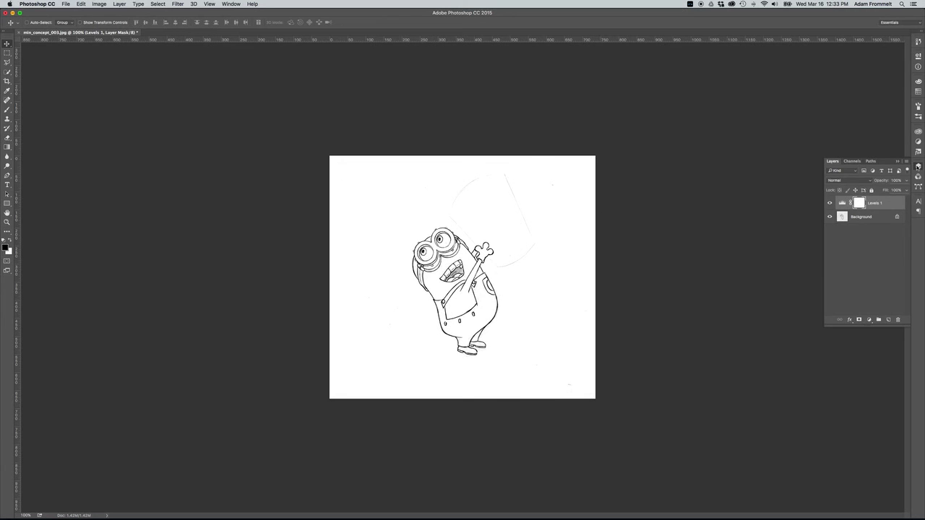
pyautogui.rightClick(884, 217)
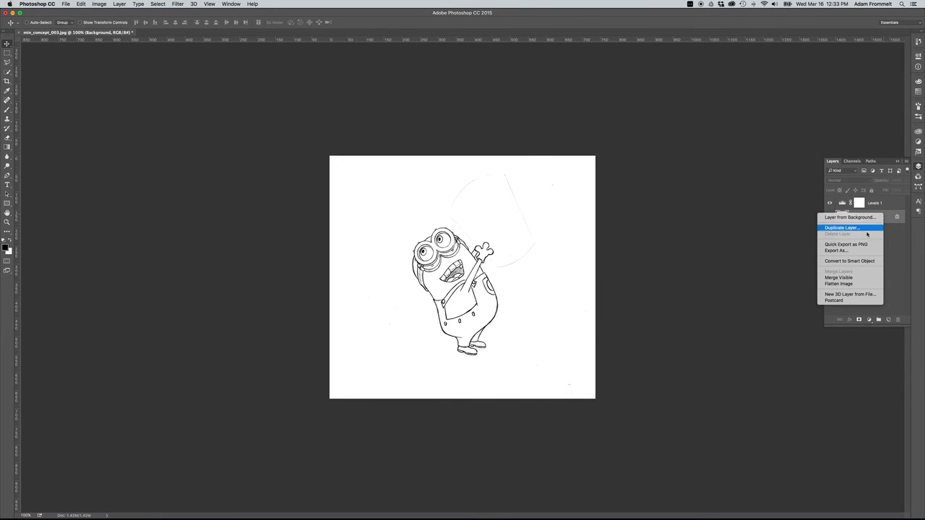
pyautogui.click(855, 283)
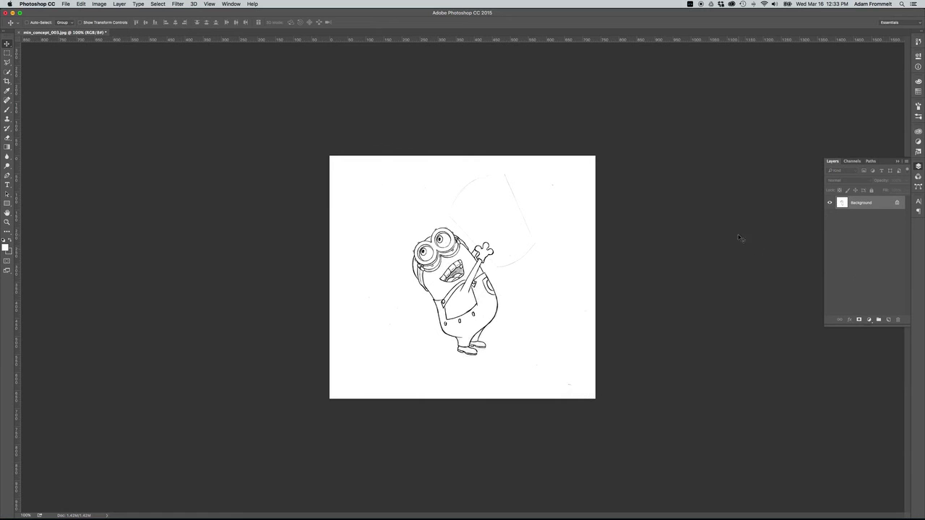
pyautogui.press('super+s')
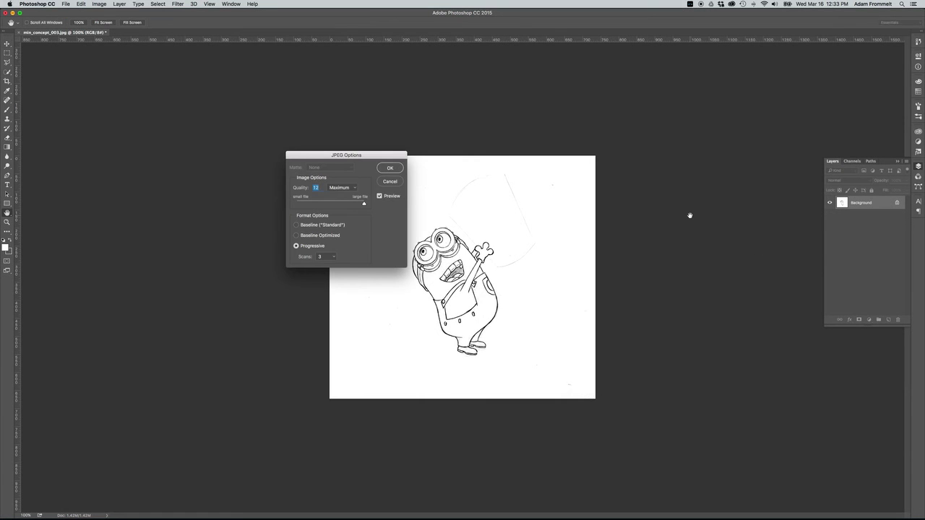
pyautogui.click(391, 169)
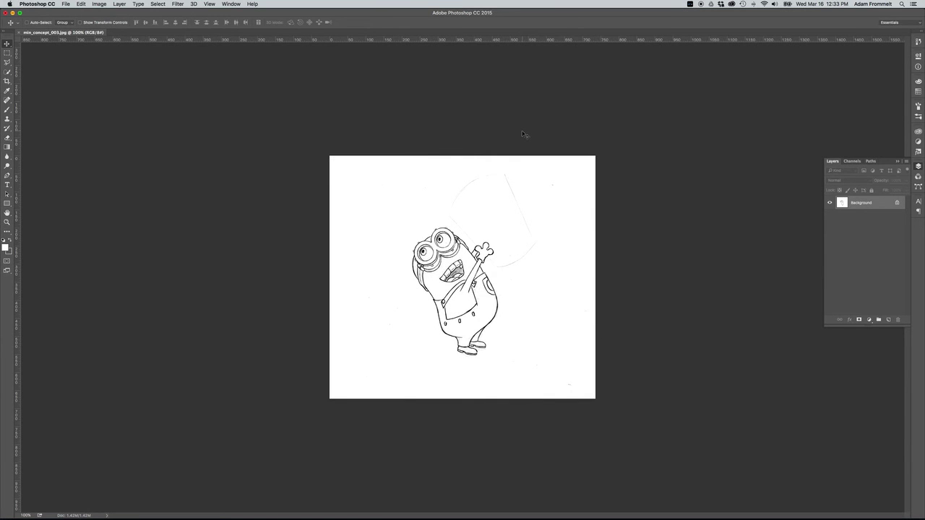
# Step: Close the saved image and the Photoshop window, and switch back to the InDesign book layout
pyautogui.click(66, 5)
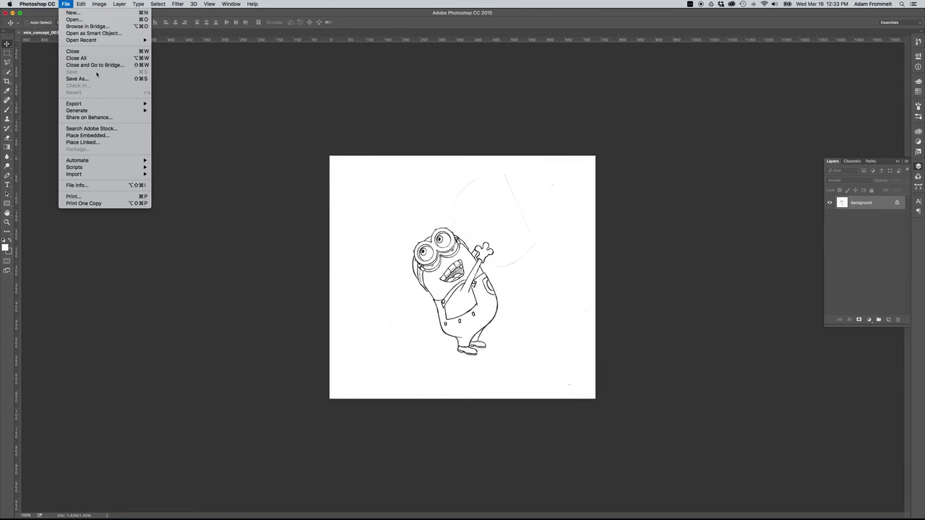
pyautogui.click(377, 79)
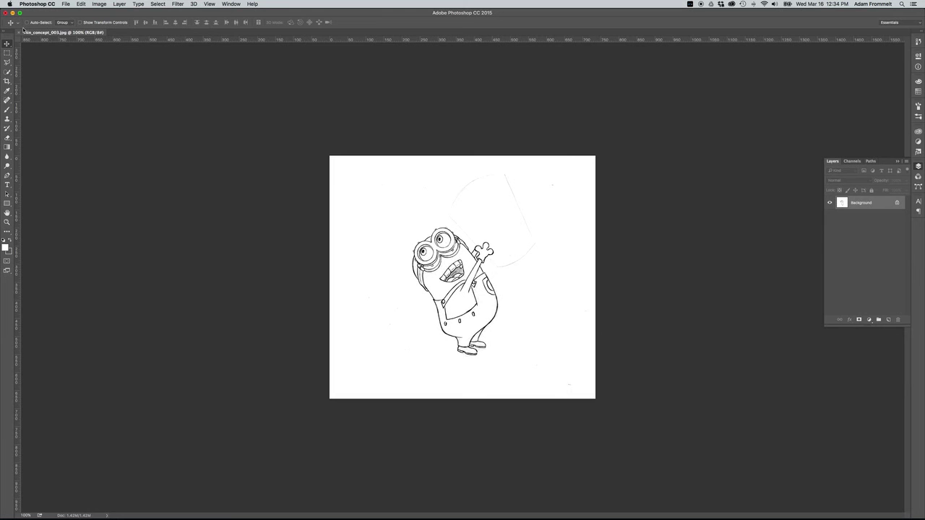
pyautogui.click(20, 32)
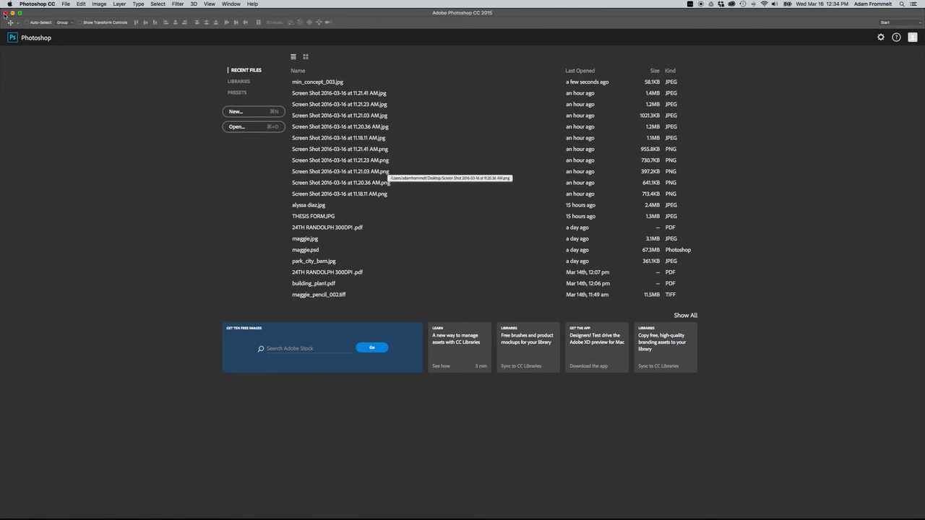
pyautogui.click(5, 13)
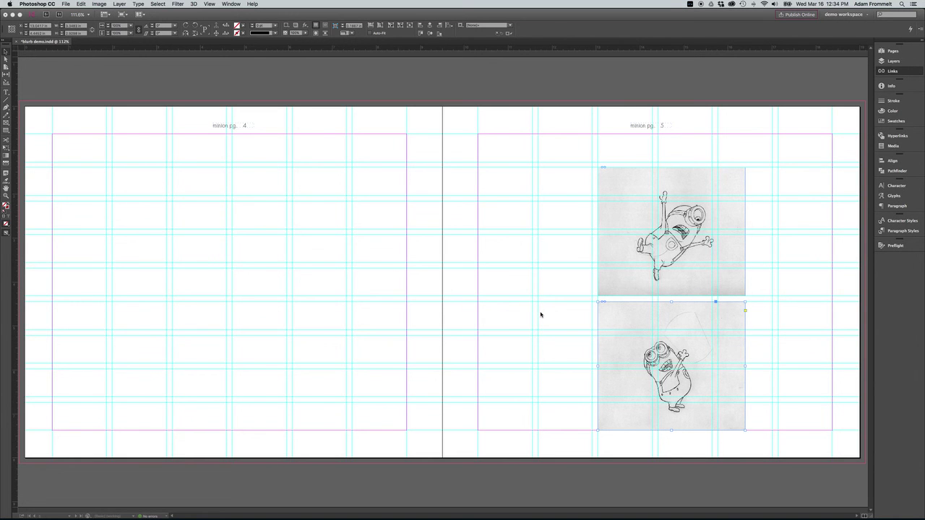
pyautogui.click(541, 314)
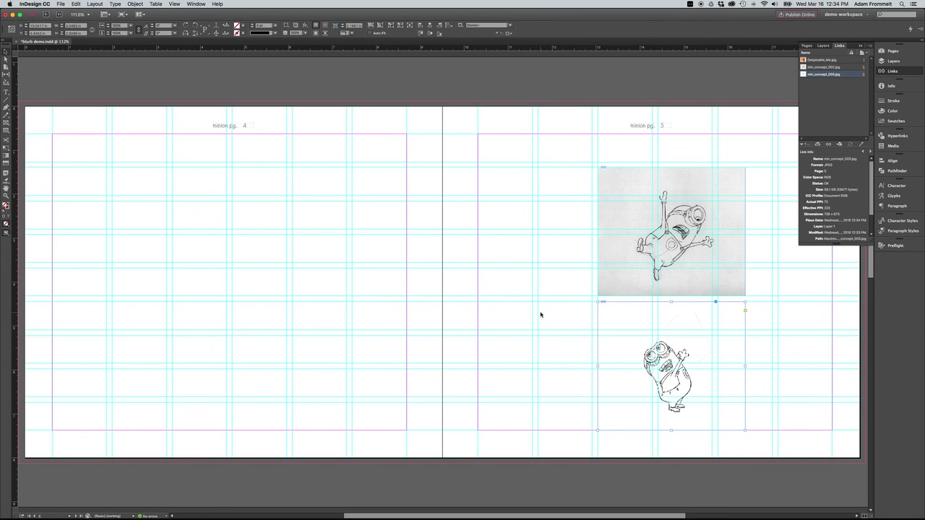
# Step: Zoom in on page 5 and switch to Preview screen mode to check the updated sketch
pyautogui.hscroll(2, 541, 314)
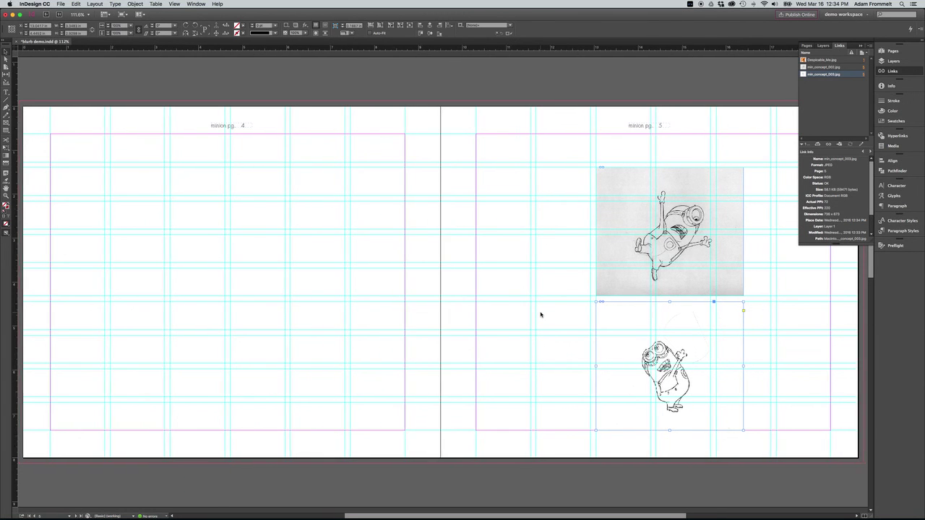
pyautogui.click(541, 314)
pyautogui.scroll(3, 542, 314)
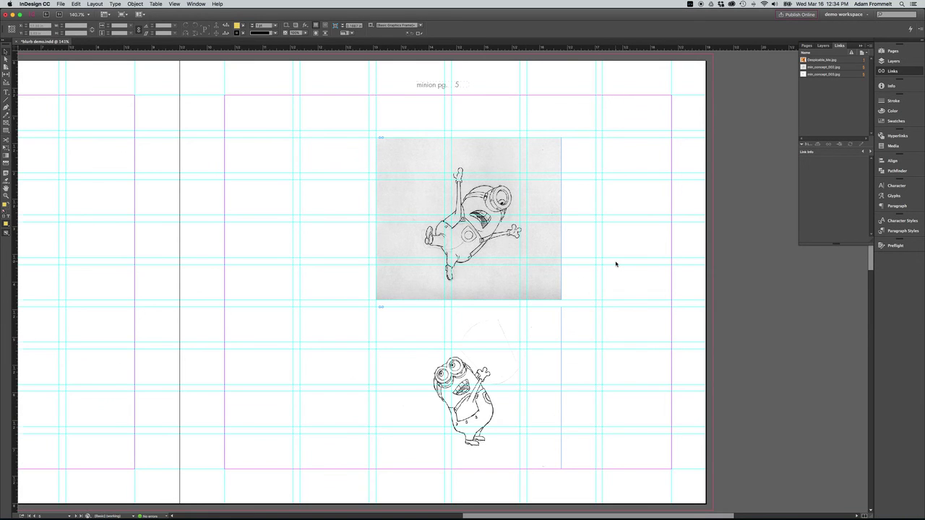
pyautogui.press('w')
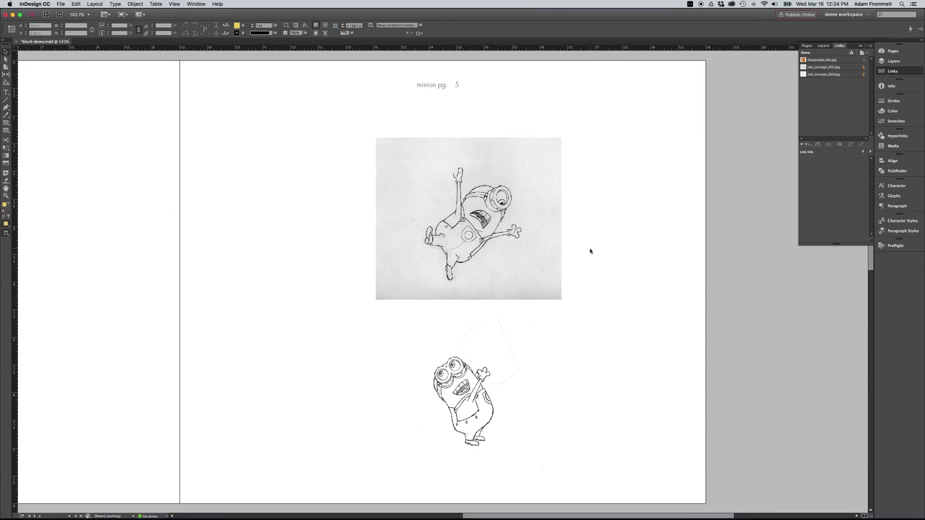
# Step: Set the display performance to High Quality Display and inspect both minion sketches at 200% zoom
pyautogui.rightClick(590, 251)
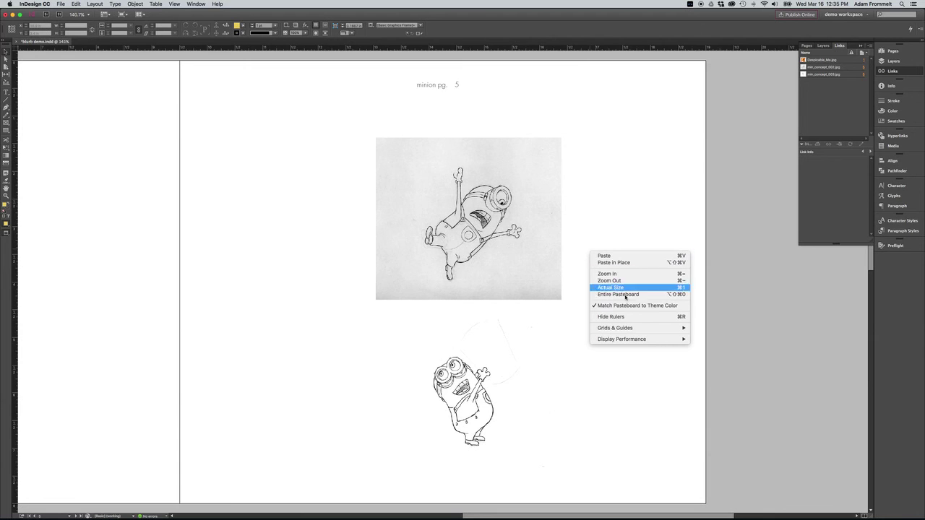
pyautogui.moveTo(622, 342)
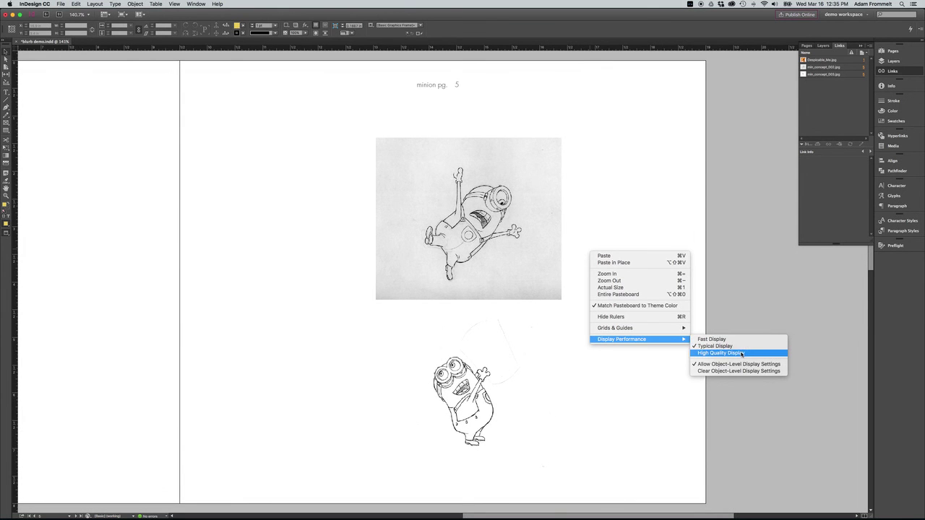
pyautogui.click(752, 354)
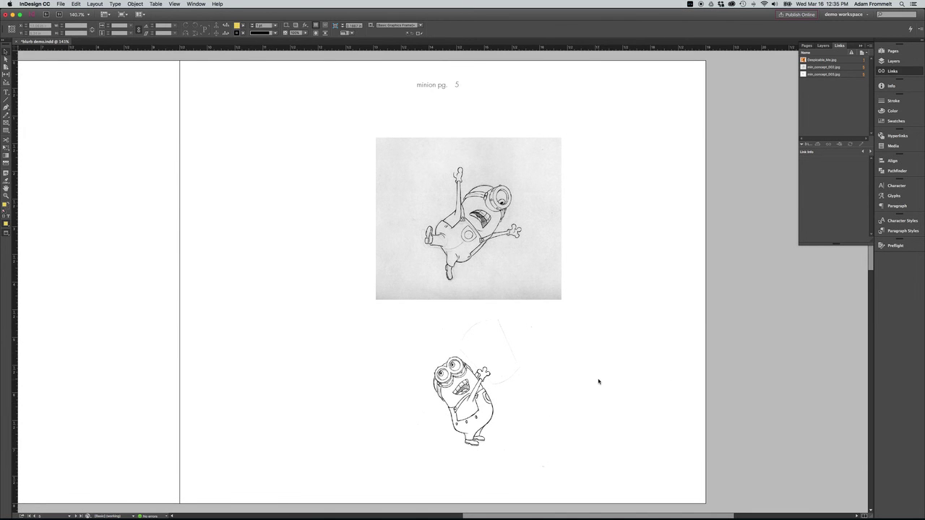
pyautogui.press('super+2')
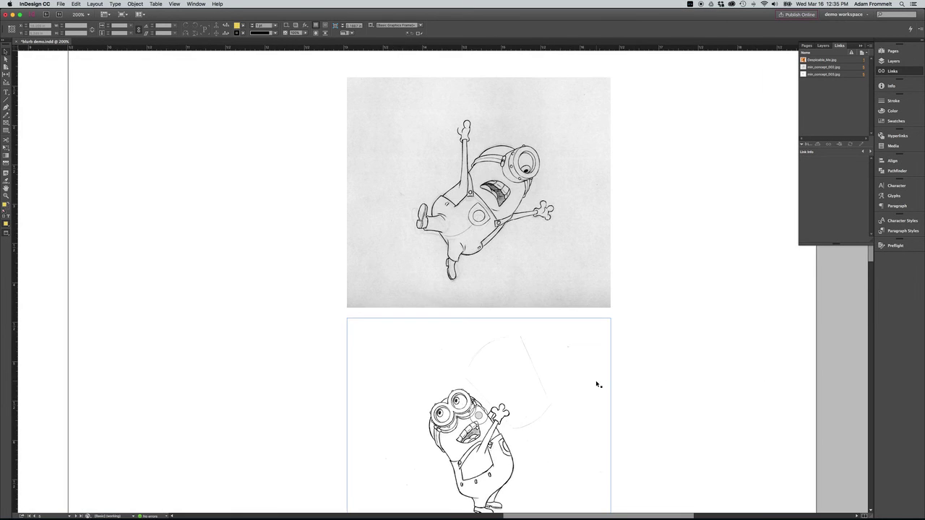
pyautogui.scroll(-2, 654, 348)
pyautogui.scroll(3, 654, 347)
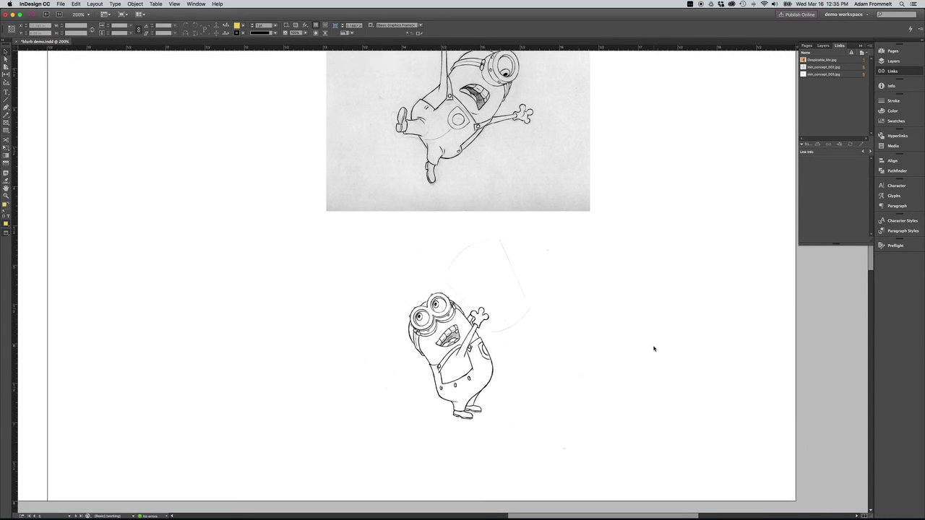
# Step: Switch the display performance to Typical Display and back to High Quality Display to compare the sketch's line quality
pyautogui.rightClick(653, 350)
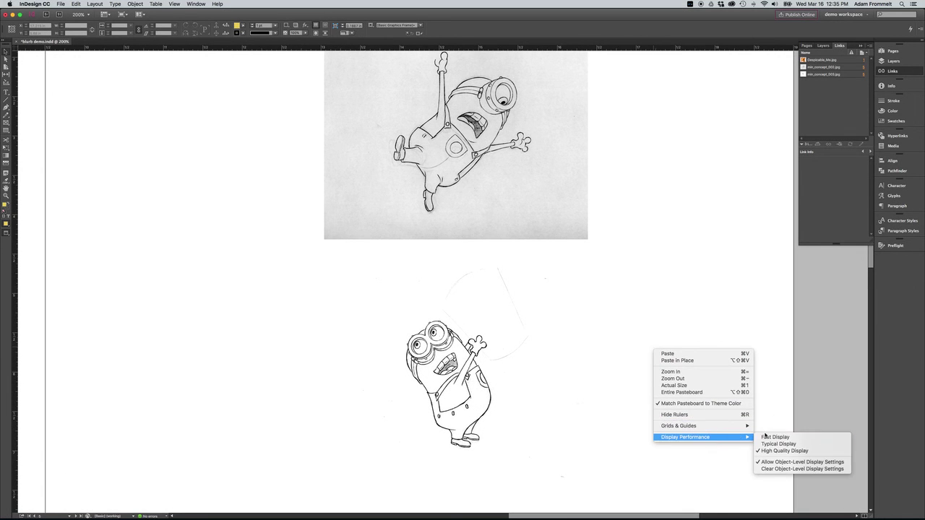
pyautogui.click(768, 446)
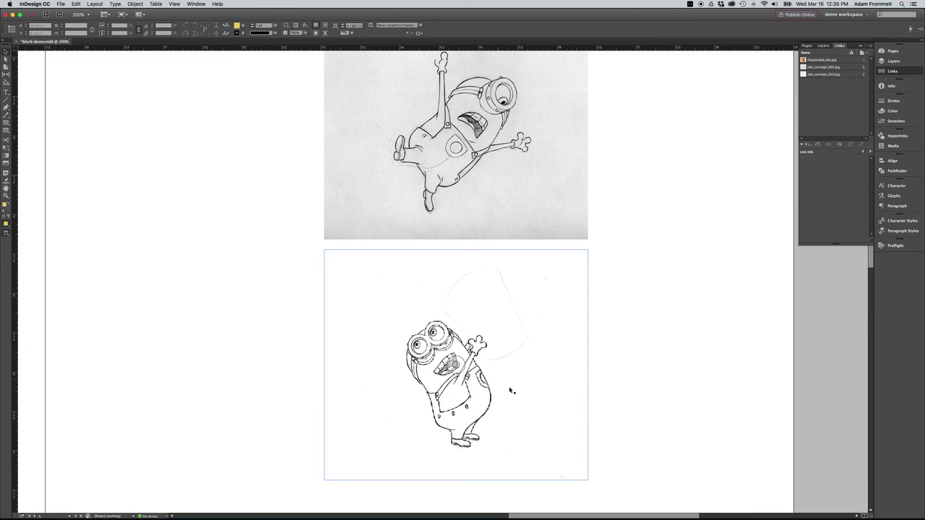
pyautogui.rightClick(651, 355)
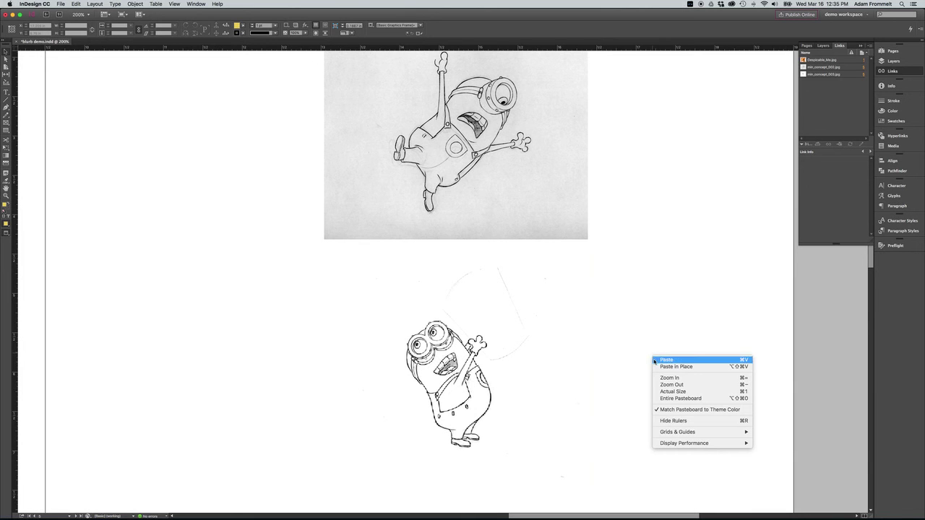
pyautogui.moveTo(668, 436)
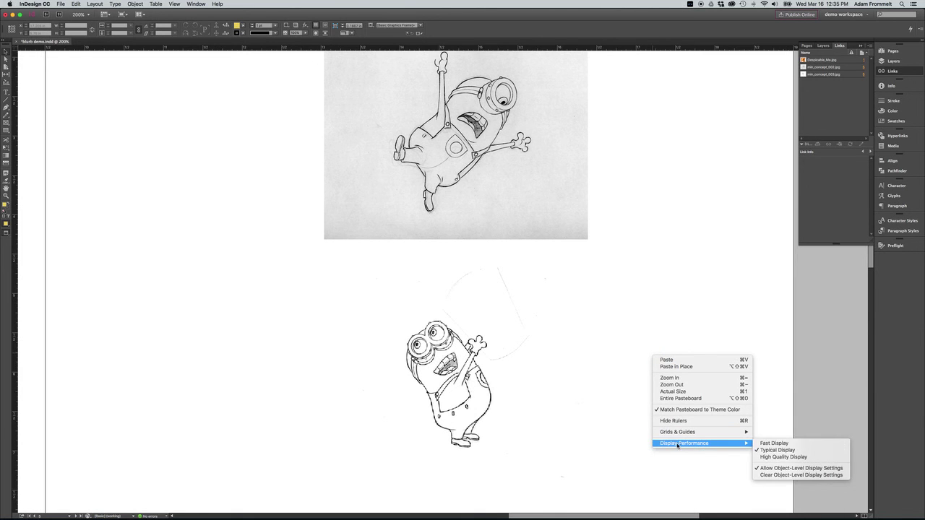
pyautogui.click(766, 457)
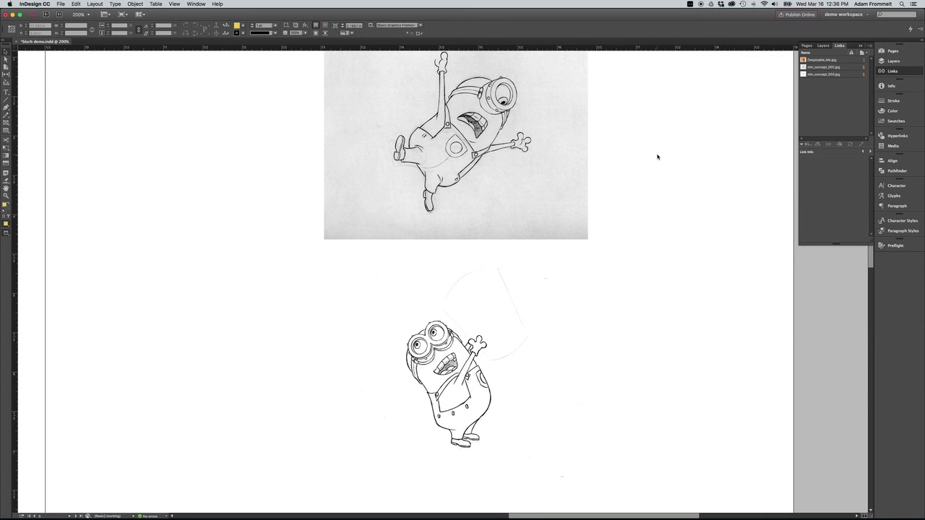
# Step: Set the display performance back to Typical Display
pyautogui.rightClick(660, 222)
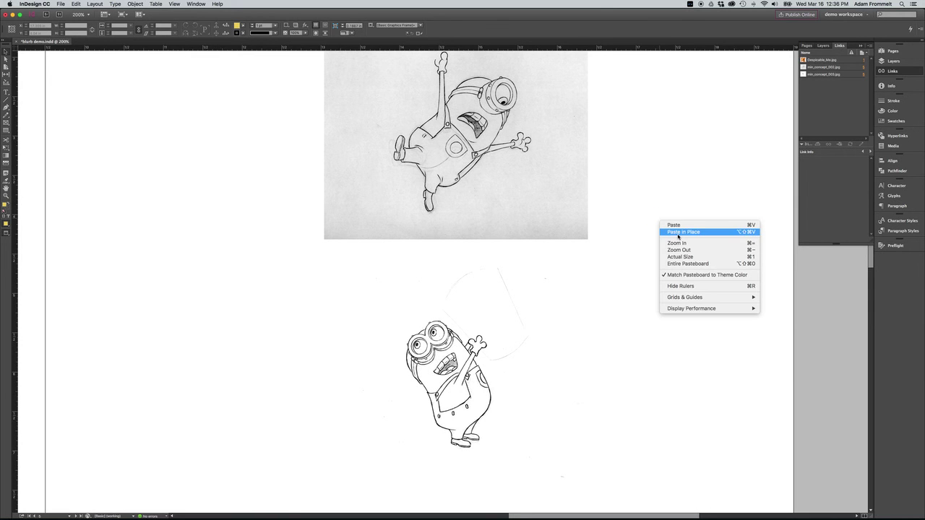
pyautogui.moveTo(681, 310)
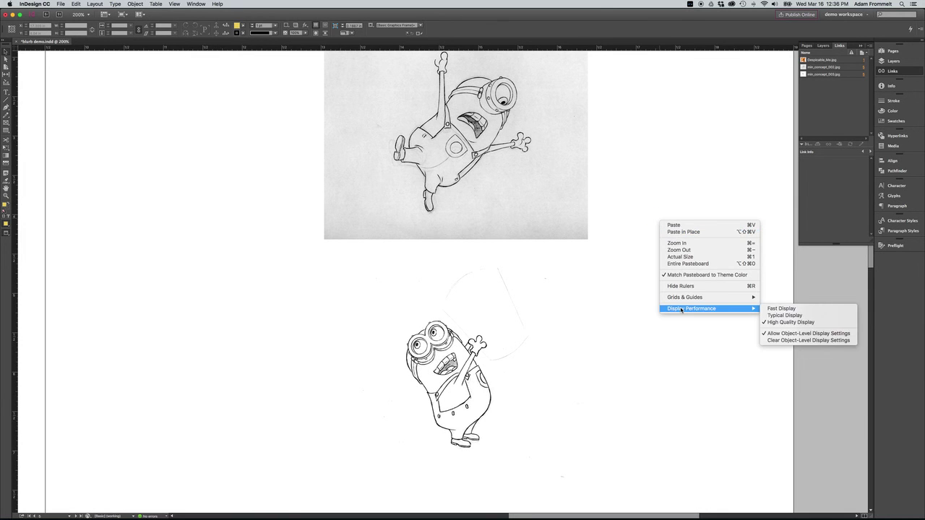
pyautogui.click(782, 316)
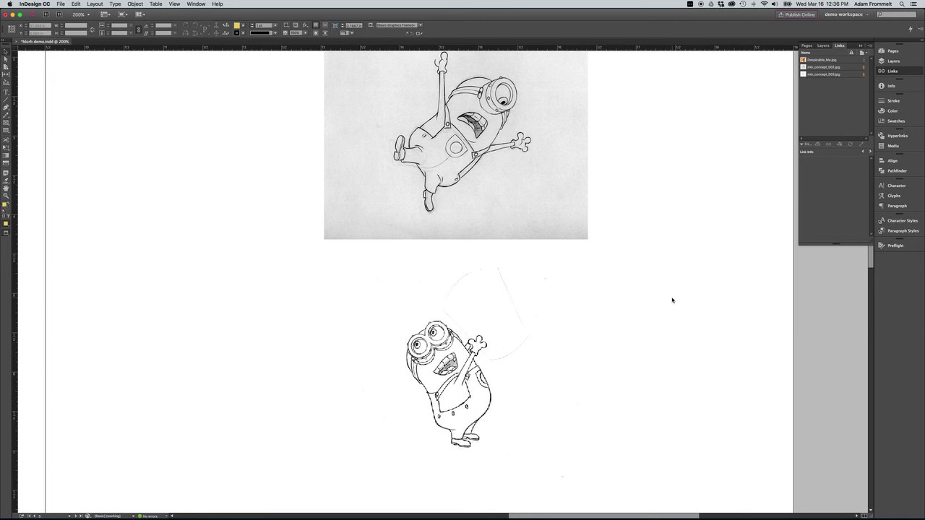
# Step: Show the guides and frame edges again in Normal screen mode and fit the spread of pages 4 and 5 in the window
pyautogui.press('w')
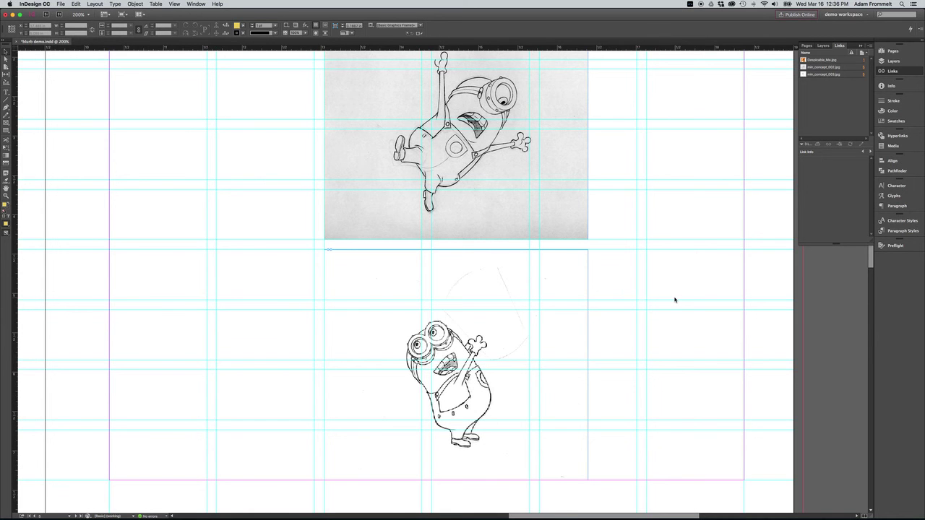
pyautogui.press('super+alt+0')
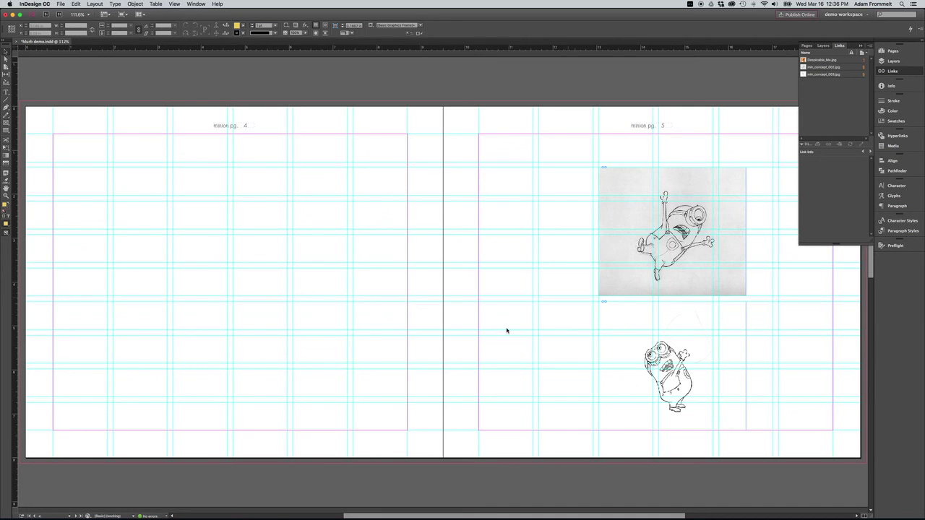